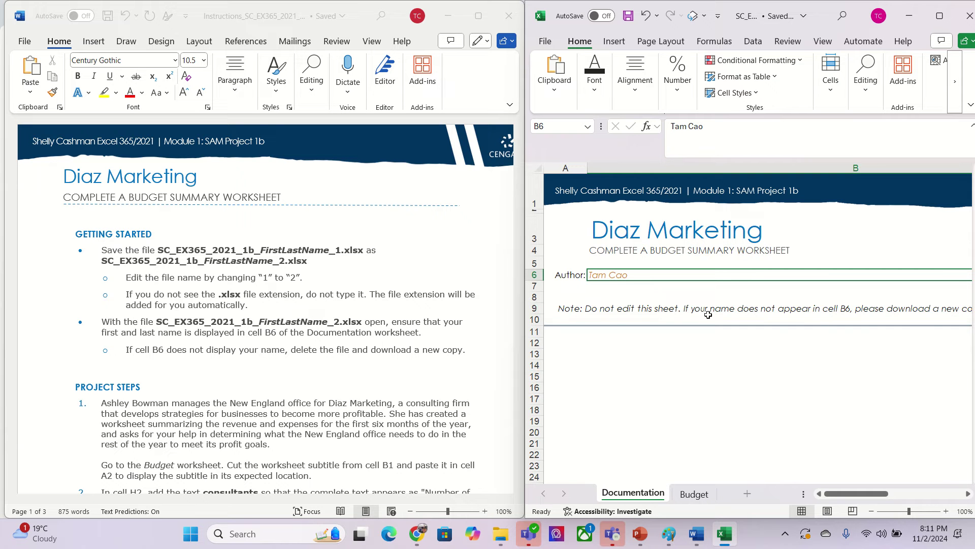
- Check the workbook's file name and save-a-copy options, then return without saving
{"action": "left_click", "coordinate": [800, 23]}
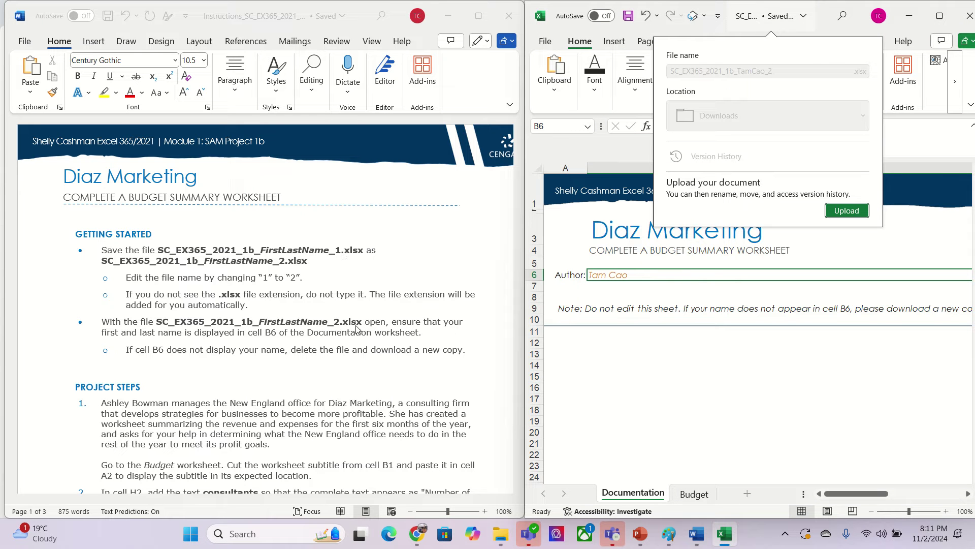
{"action": "left_click", "coordinate": [545, 42]}
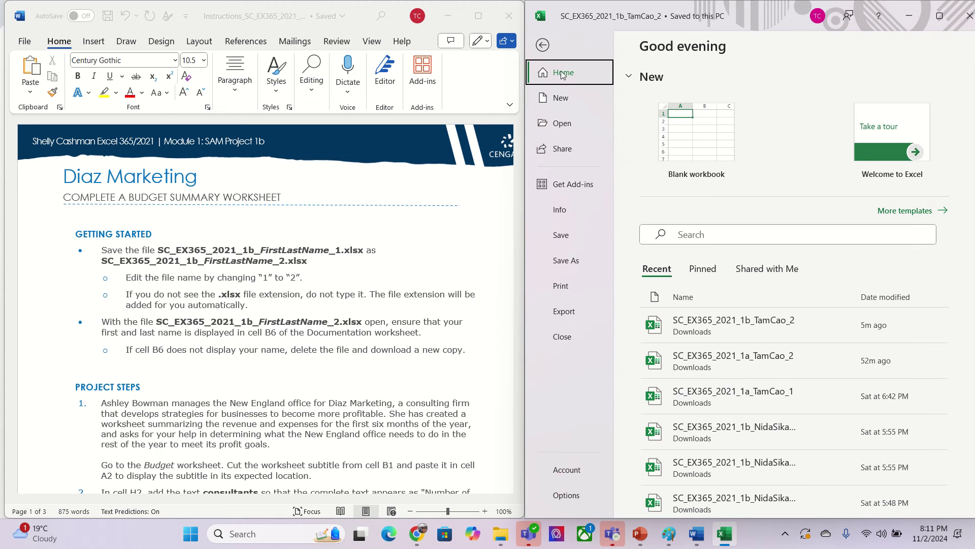
{"action": "left_click", "coordinate": [571, 264]}
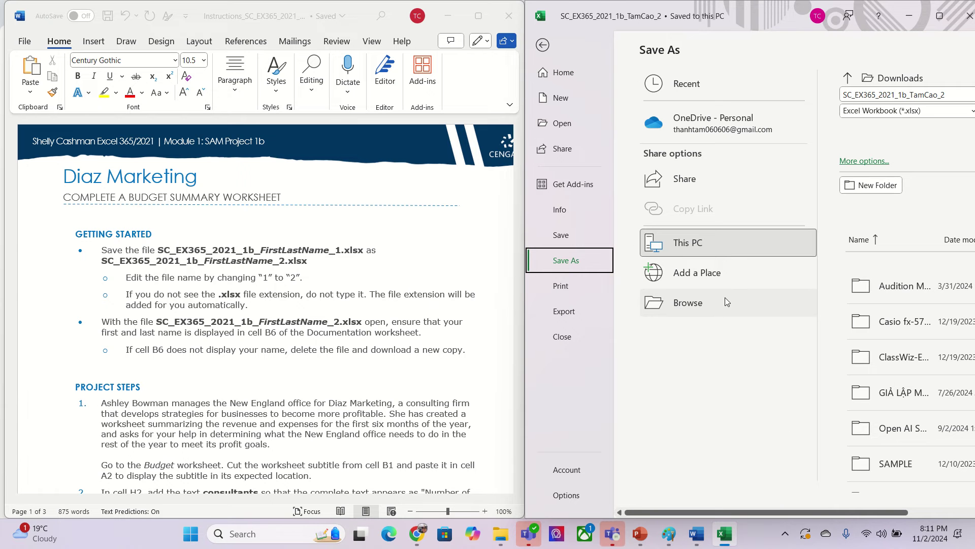
{"action": "left_click", "coordinate": [542, 47]}
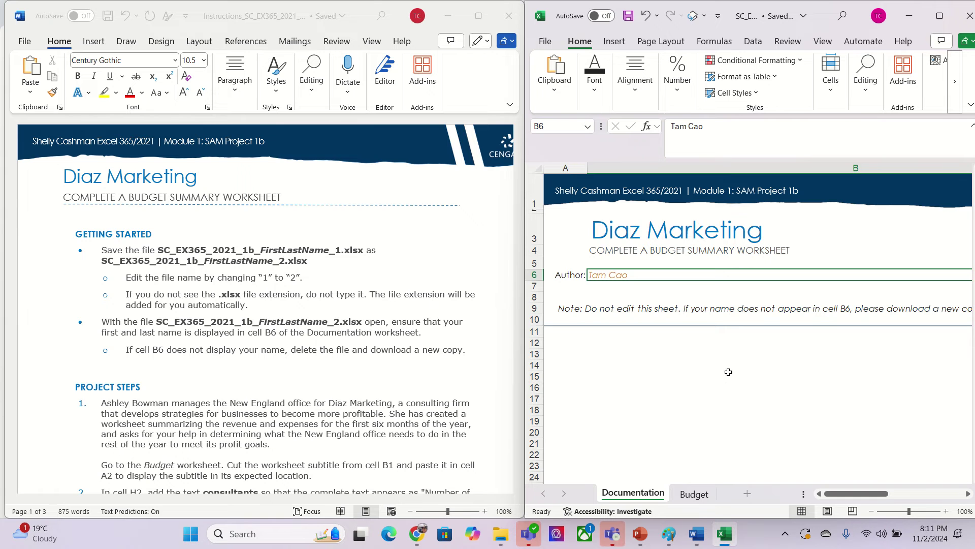
- On the Budget sheet, cut the subtitle from B1 and paste it into A2
{"action": "scroll", "coordinate": [304, 322], "scroll_direction": "down", "scroll_amount": 5}
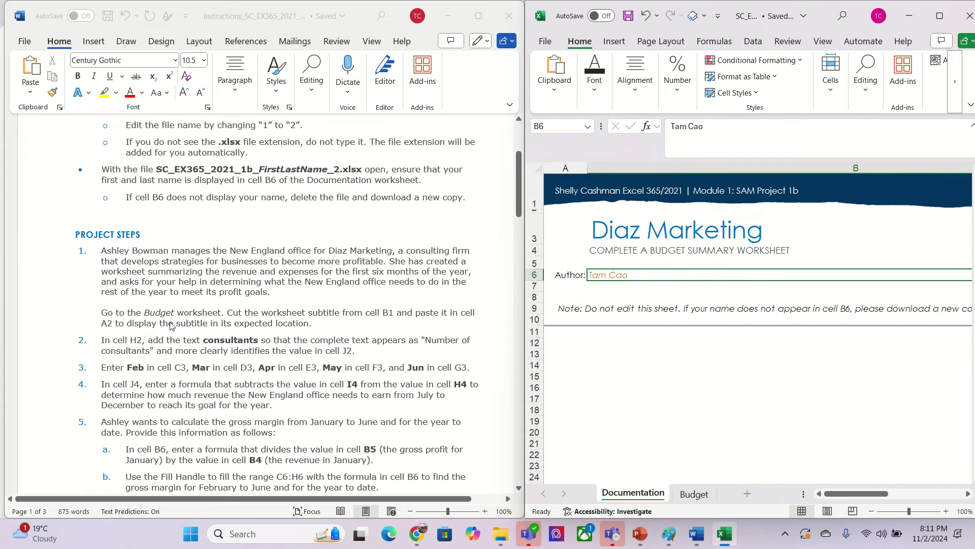
{"action": "left_click", "coordinate": [695, 494]}
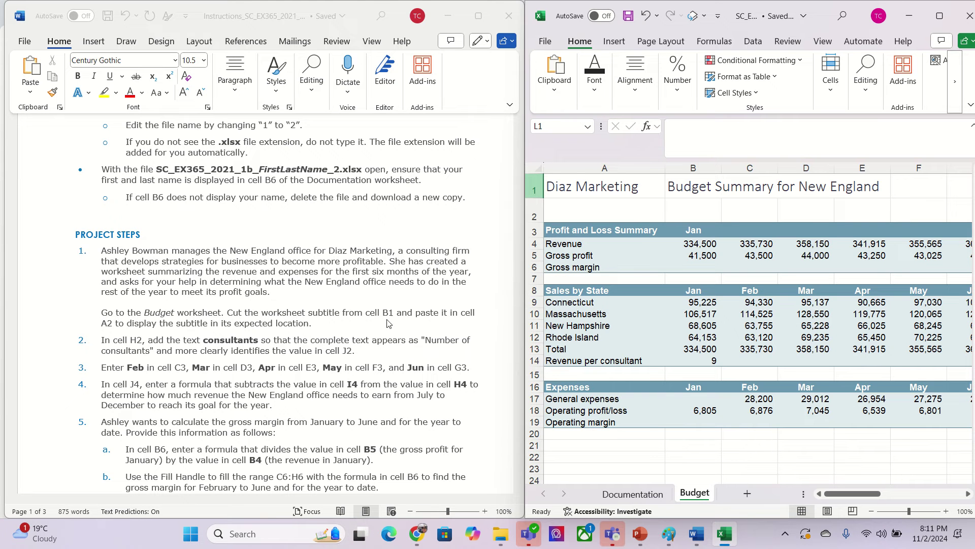
{"action": "left_click", "coordinate": [688, 189]}
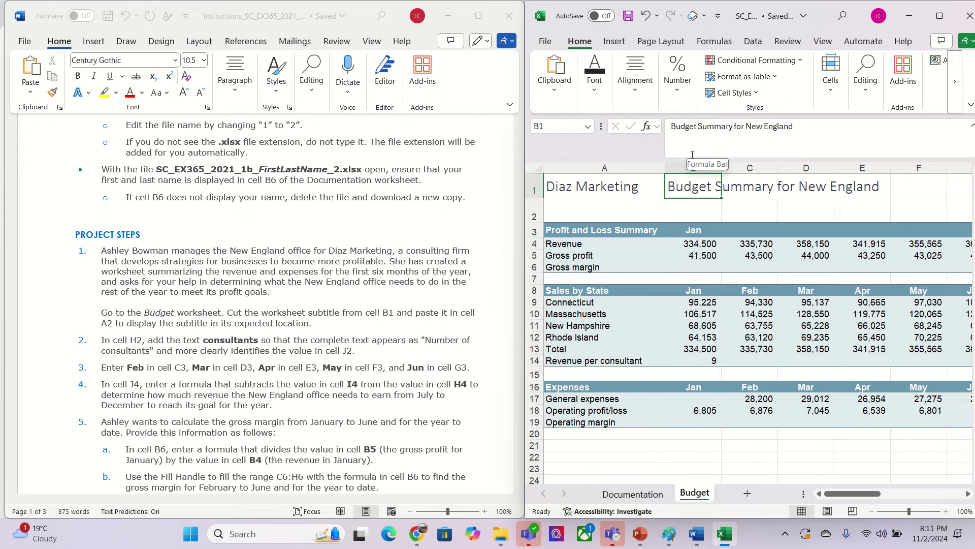
{"action": "key", "text": "ctrl+x"}
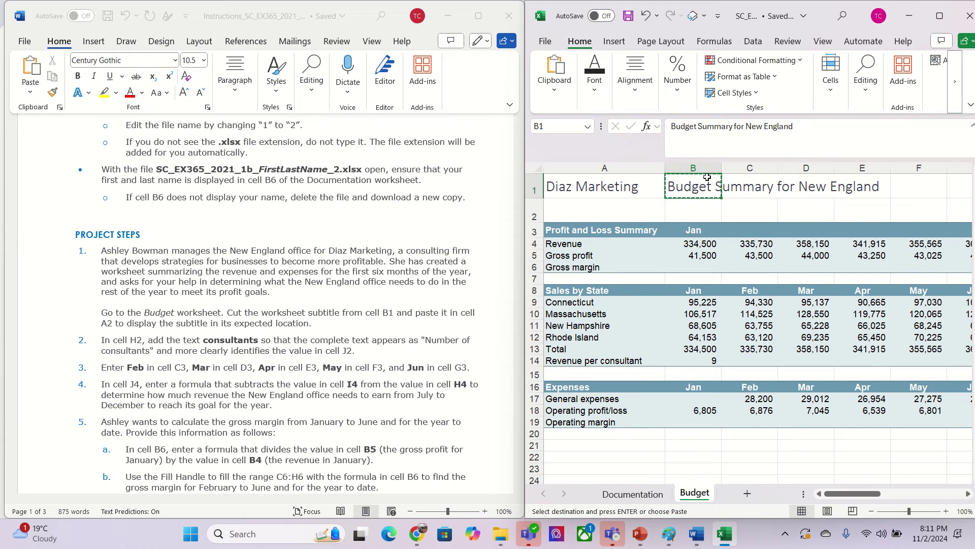
{"action": "left_click", "coordinate": [599, 208]}
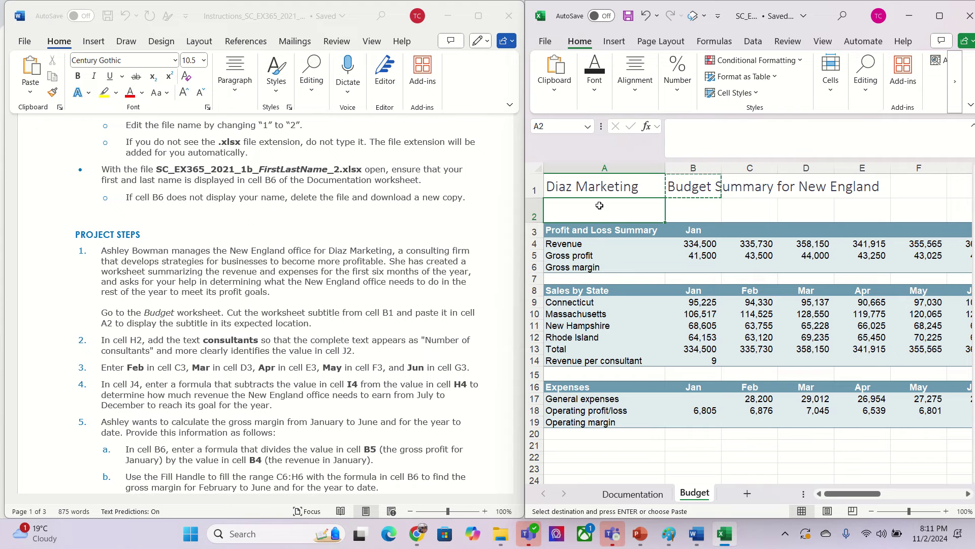
{"action": "key", "text": "ctrl+v"}
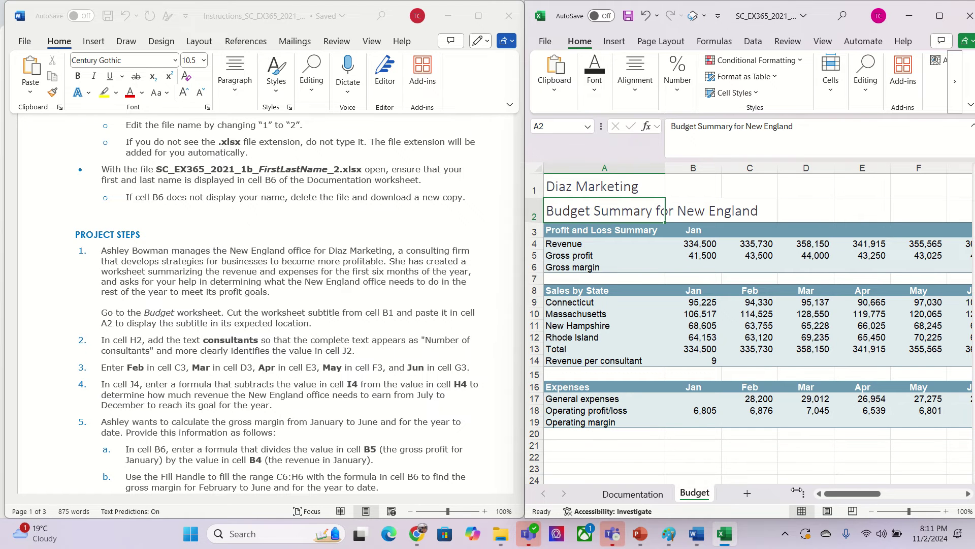
- Extend the H2 label so it reads 'Number of consultants'
{"action": "left_click", "coordinate": [968, 494]}
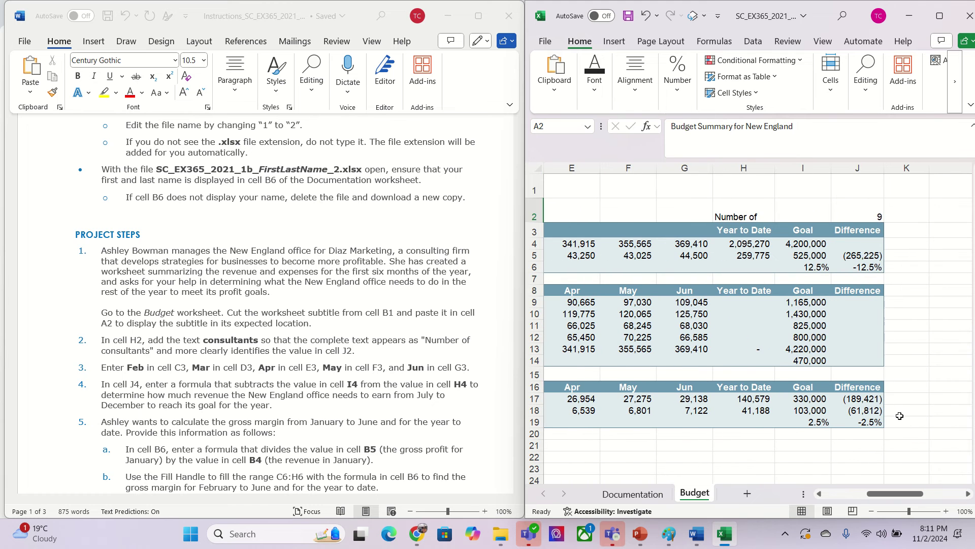
{"action": "left_click", "coordinate": [768, 212]}
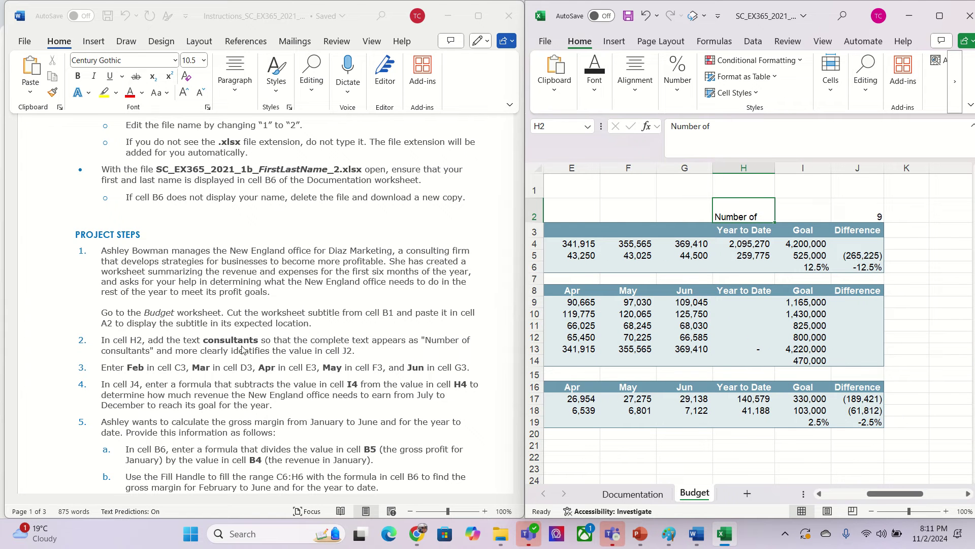
{"action": "left_click", "coordinate": [722, 127]}
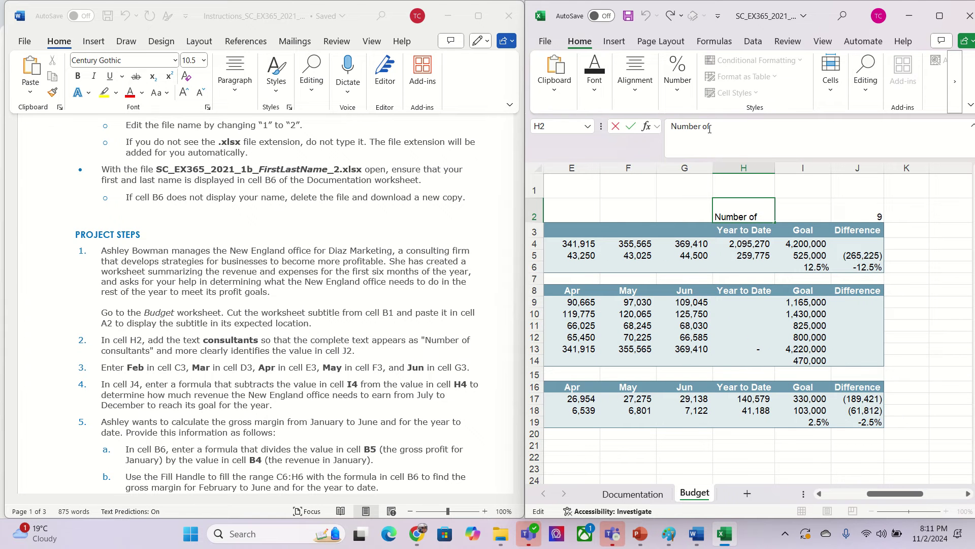
{"action": "type", "text": "consultants"}
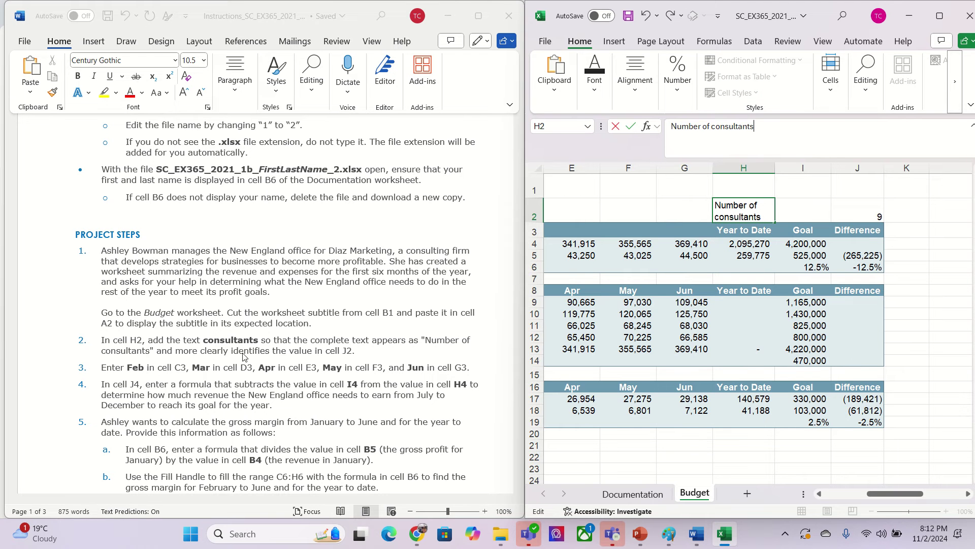
{"action": "left_click", "coordinate": [680, 203]}
{"action": "left_click_drag", "start_coordinate": [887, 494], "coordinate": [857, 499]}
{"action": "left_click", "coordinate": [663, 229]}
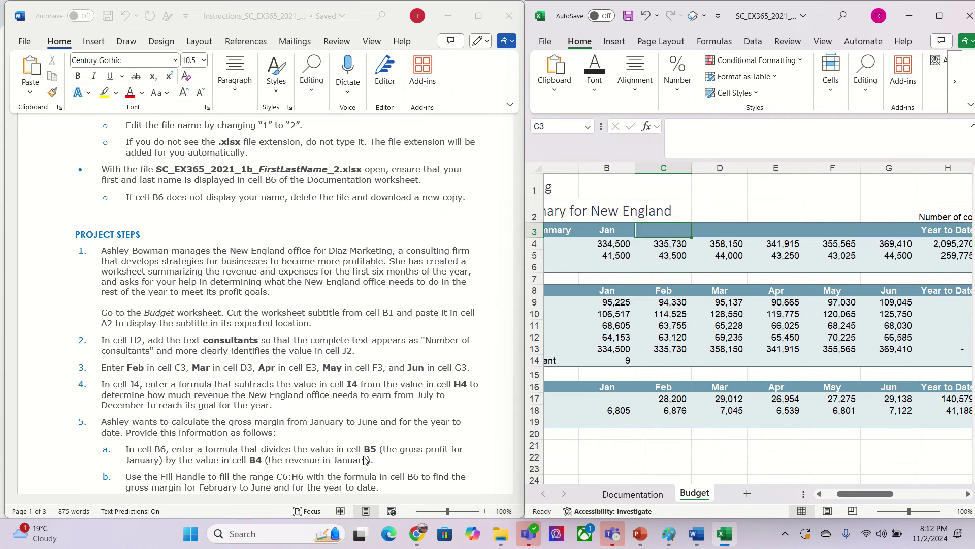
- Enter Feb, Mar, Apr, May and Jun as month headings across C3:G3
{"action": "type", "text": "Feb"}
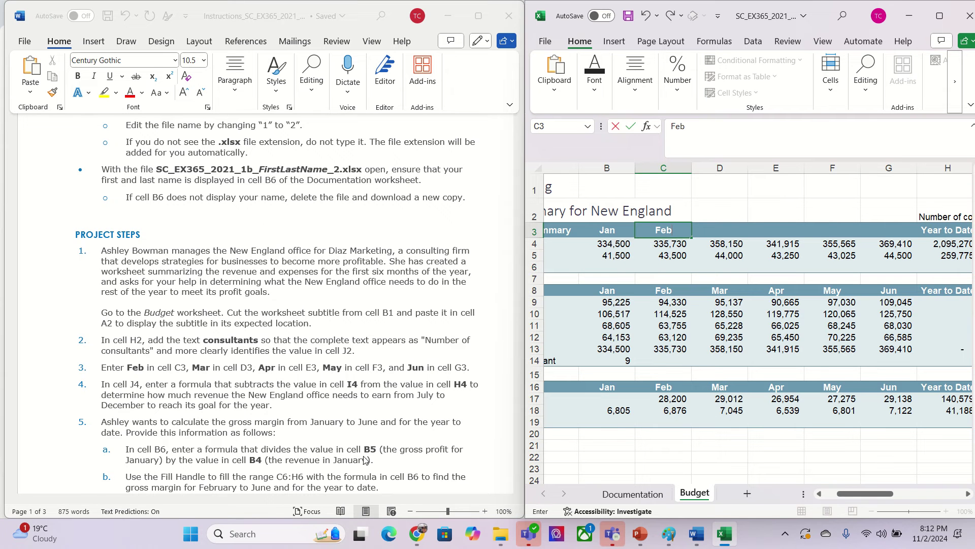
{"action": "key", "text": "Tab"}
{"action": "type", "text": "Mar"}
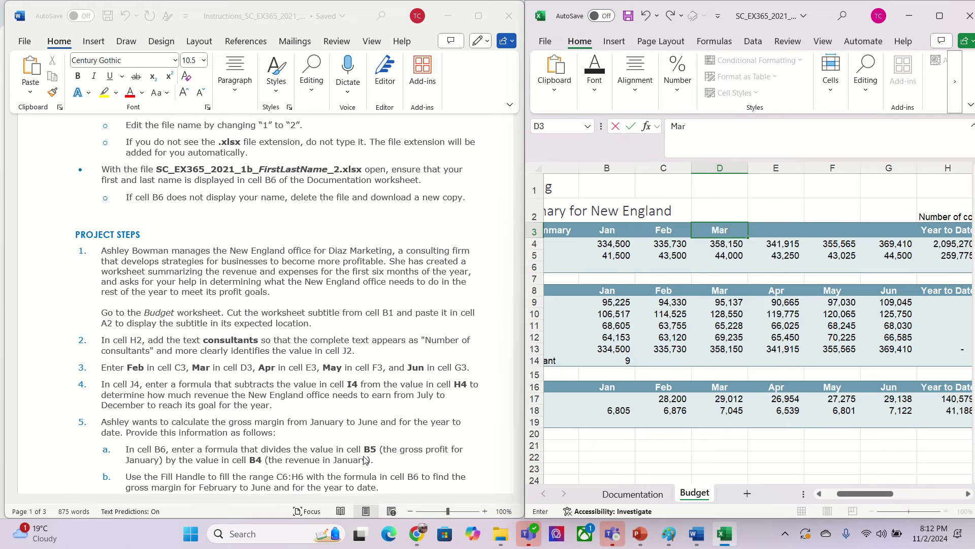
{"action": "key", "text": "Tab"}
{"action": "type", "text": "A"}
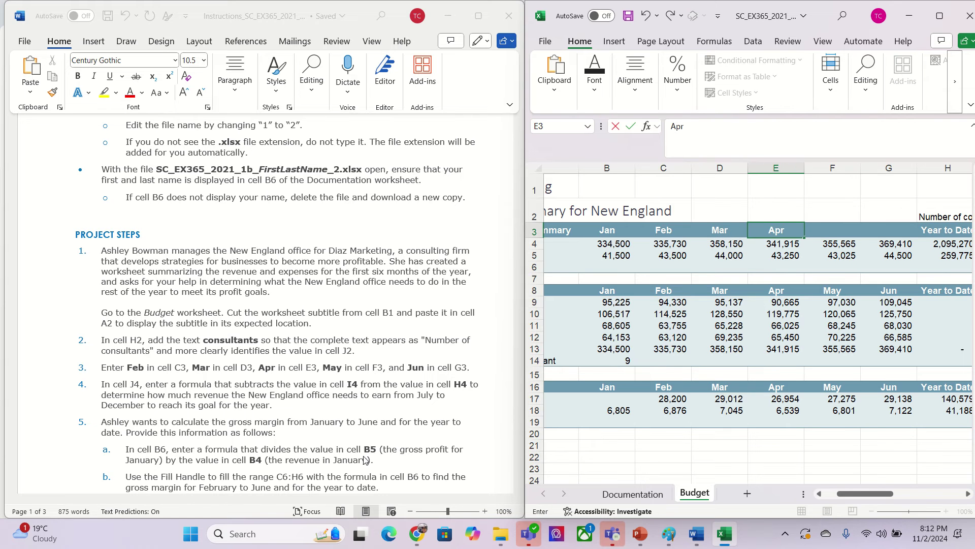
{"action": "key", "text": "Tab"}
{"action": "type", "text": "May"}
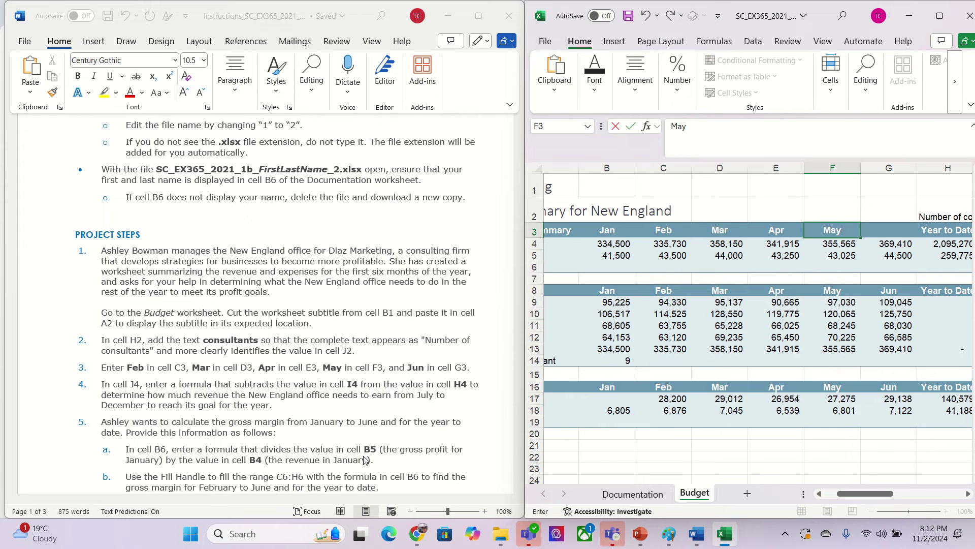
{"action": "key", "text": "Tab"}
{"action": "type", "text": "Ju"}
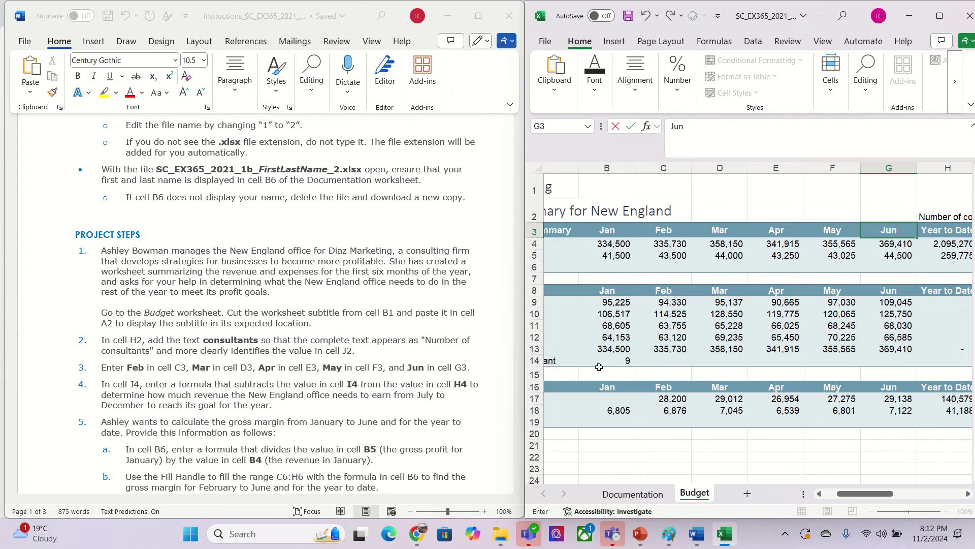
{"action": "left_click", "coordinate": [696, 324]}
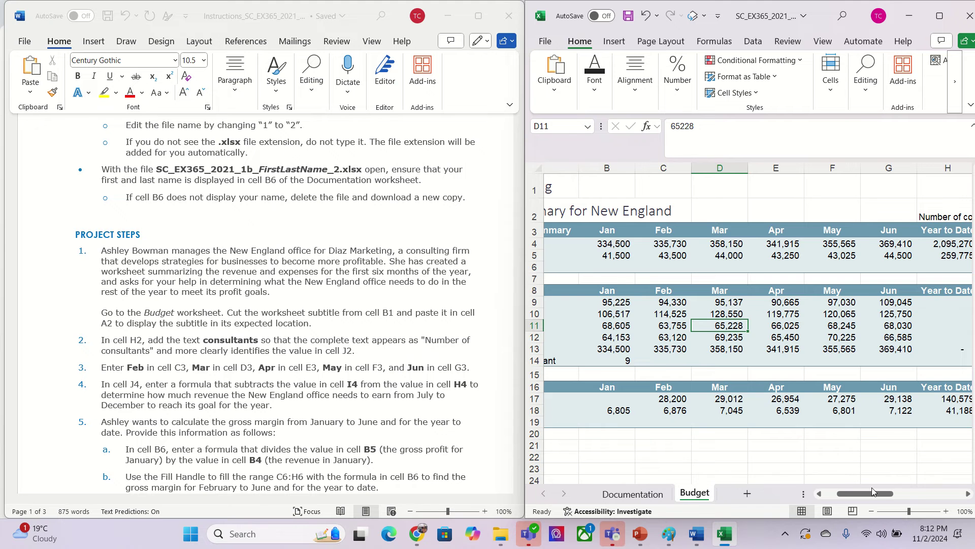
- Inspect the existing difference formulas in the J column, such as J5
{"action": "left_click_drag", "start_coordinate": [867, 501], "coordinate": [900, 501]}
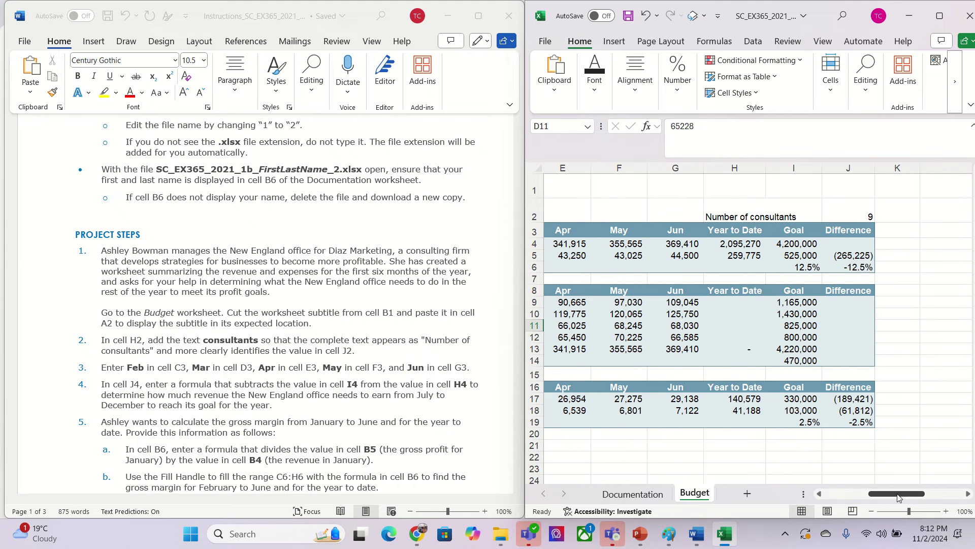
{"action": "left_click", "coordinate": [849, 302]}
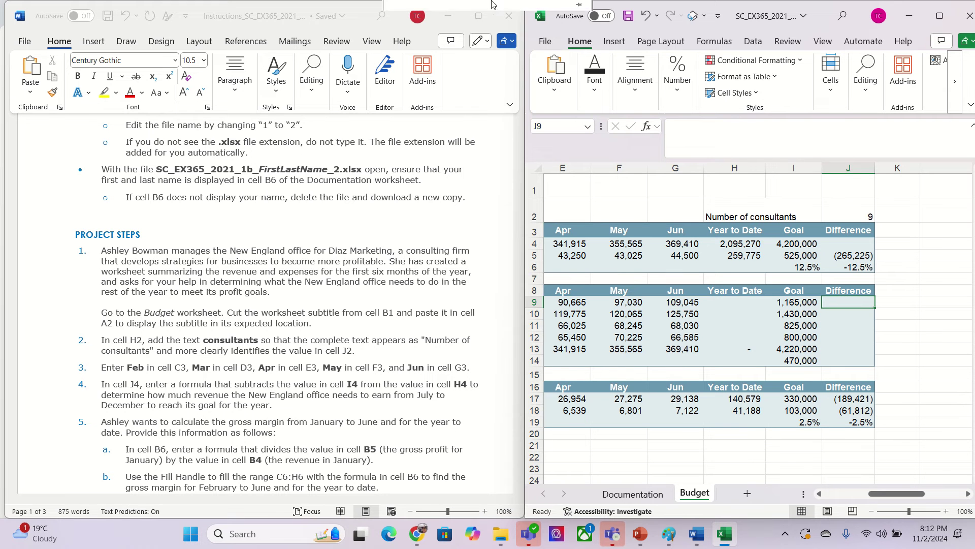
{"action": "key", "text": "Left"}
{"action": "left_click", "coordinate": [850, 240]}
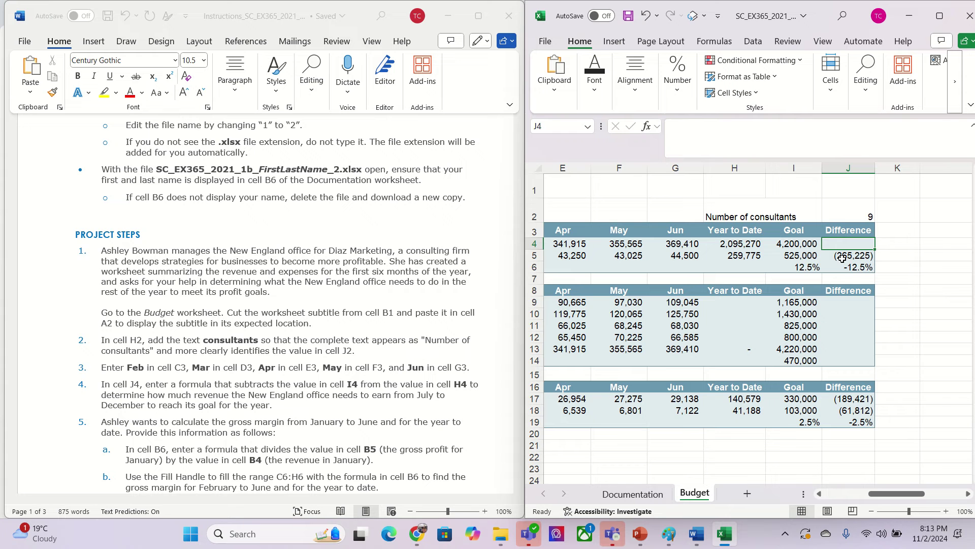
{"action": "left_click", "coordinate": [839, 257]}
{"action": "double_click", "coordinate": [844, 257]}
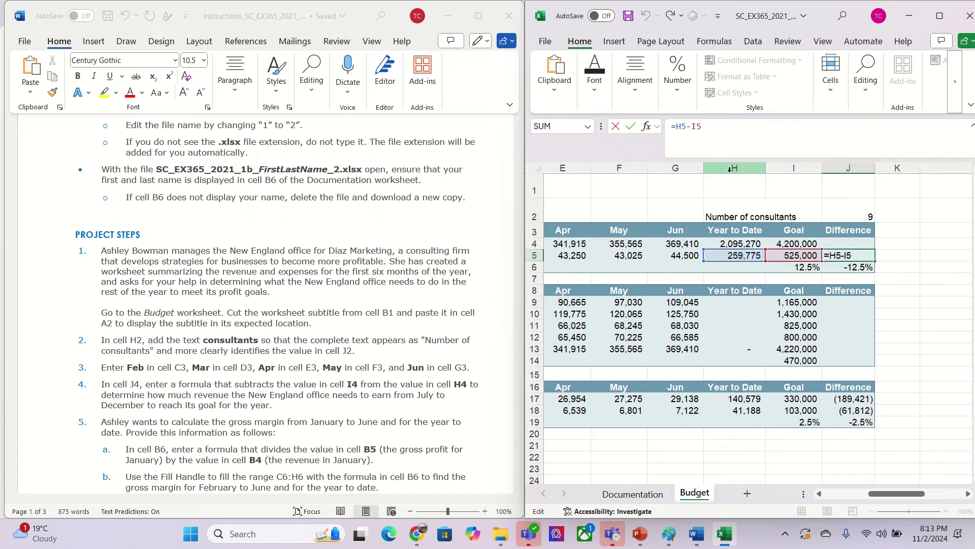
{"action": "left_click", "coordinate": [849, 243]}
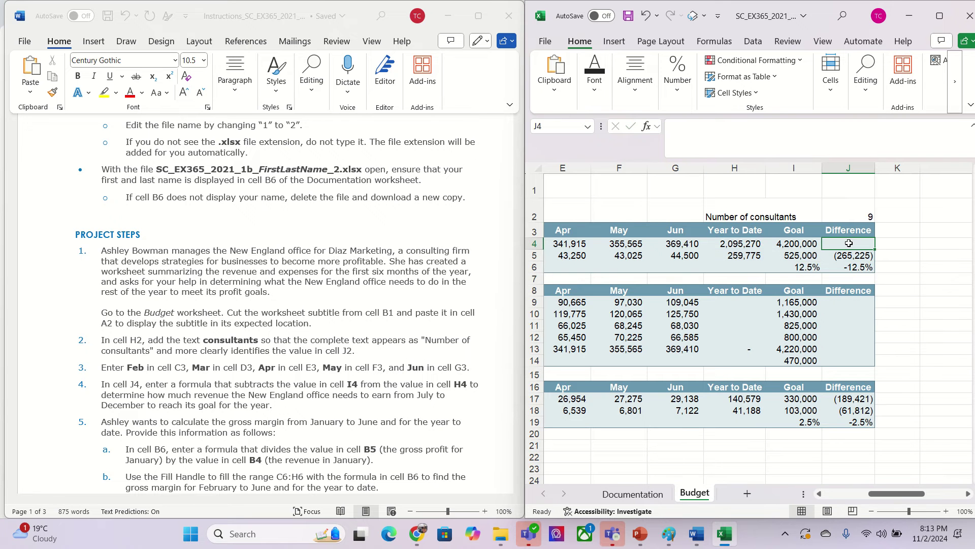
- Enter =H4-I4 in J4 to show the (2,104,730) revenue shortfall
{"action": "type", "text": "="}
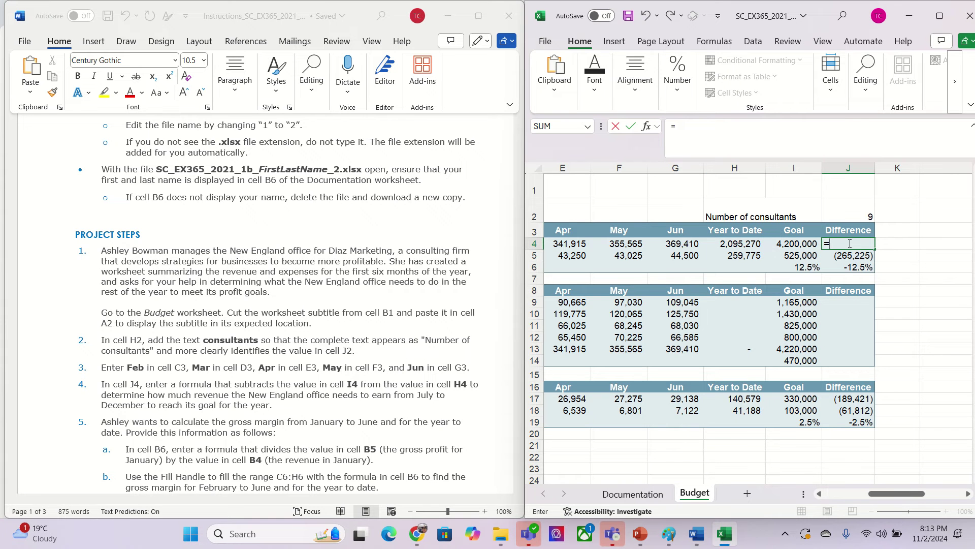
{"action": "left_click", "coordinate": [737, 244]}
{"action": "type", "text": "-"}
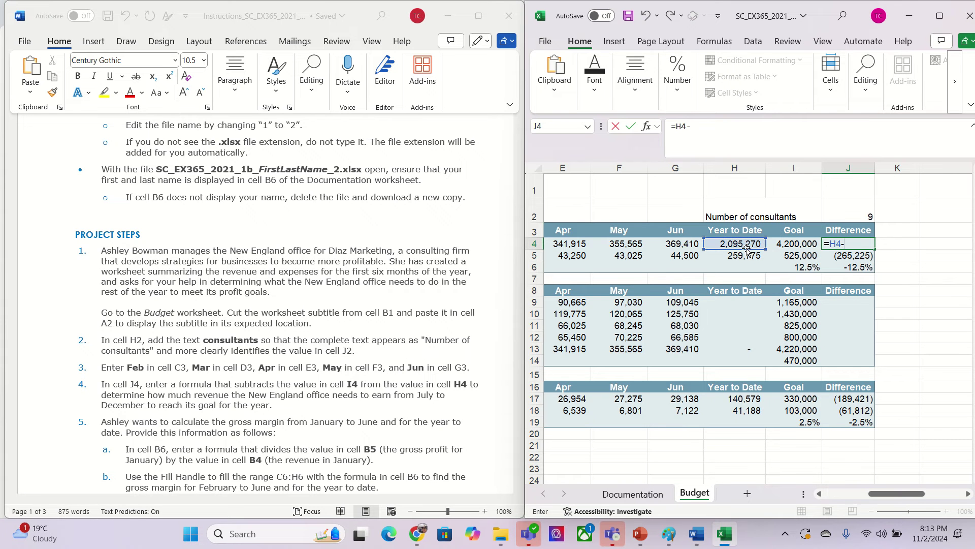
{"action": "left_click", "coordinate": [777, 244]}
{"action": "key", "text": "Return"}
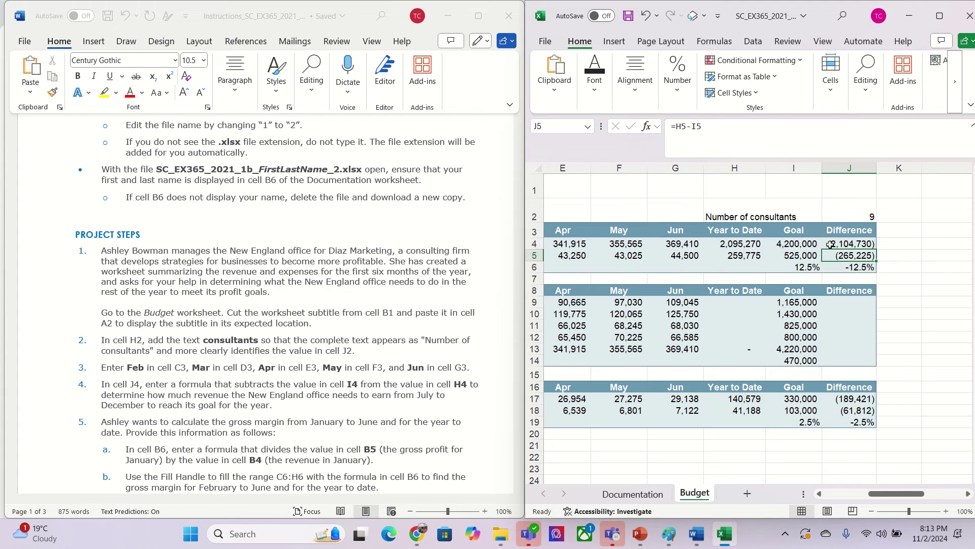
- Enter =B5/B4 in B6 for January's 12.4% gross margin
{"action": "left_click_drag", "start_coordinate": [906, 493], "coordinate": [881, 497]}
{"action": "scroll", "coordinate": [170, 395], "scroll_direction": "down", "scroll_amount": 1}
{"action": "scroll", "coordinate": [168, 395], "scroll_direction": "down", "scroll_amount": 1}
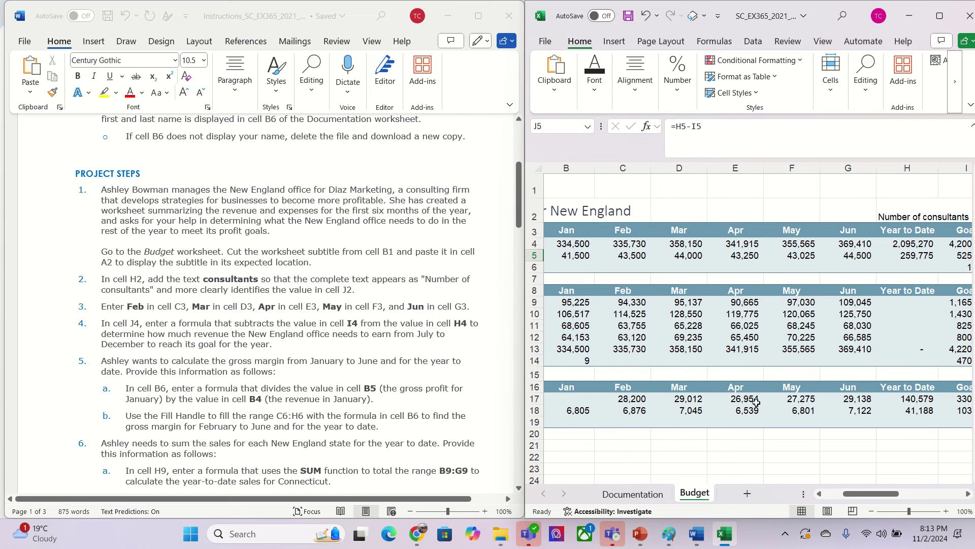
{"action": "left_click_drag", "start_coordinate": [853, 494], "coordinate": [837, 495]}
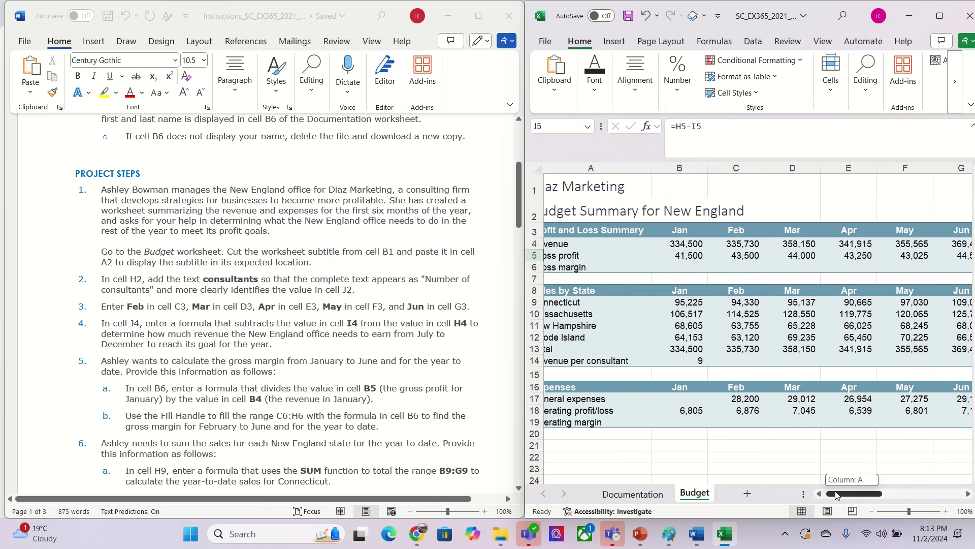
{"action": "left_click", "coordinate": [681, 267]}
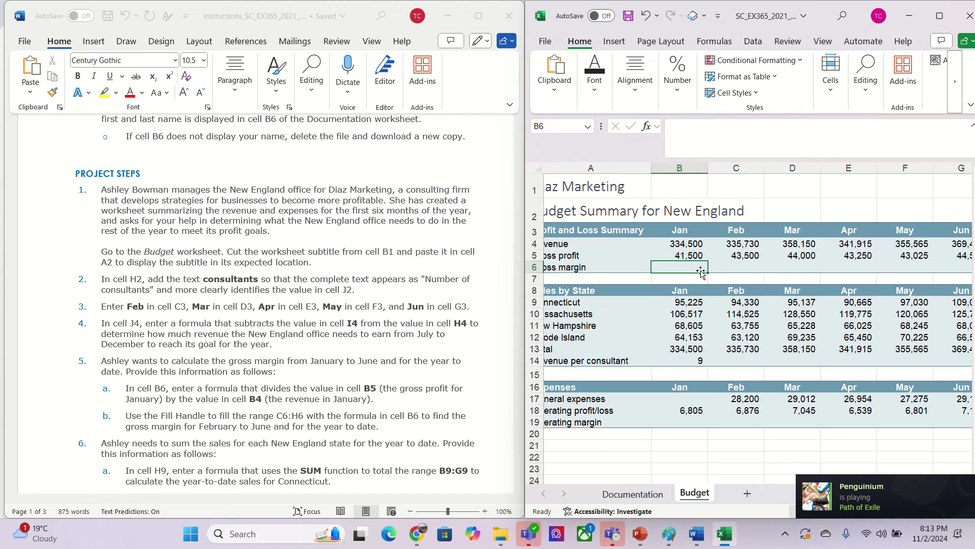
{"action": "type", "text": "="}
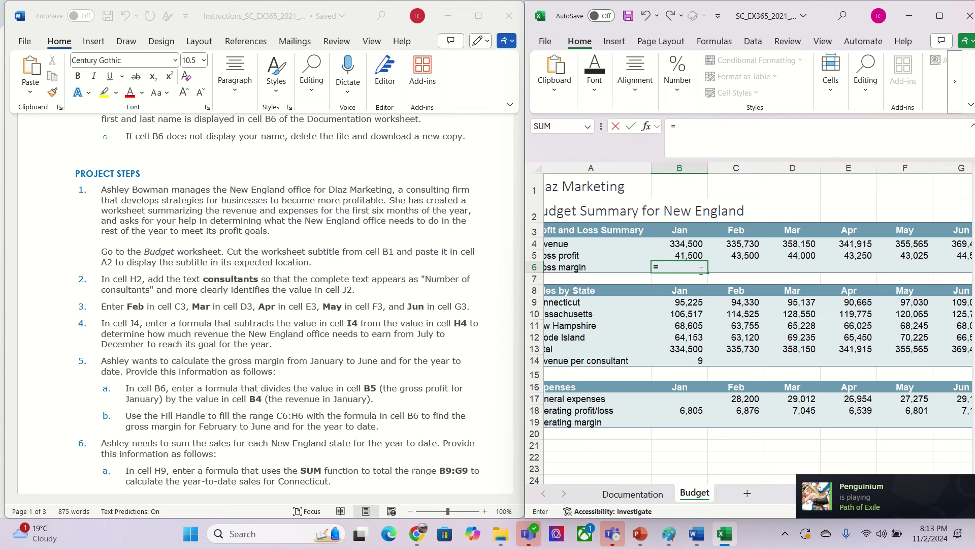
{"action": "left_click", "coordinate": [683, 253]}
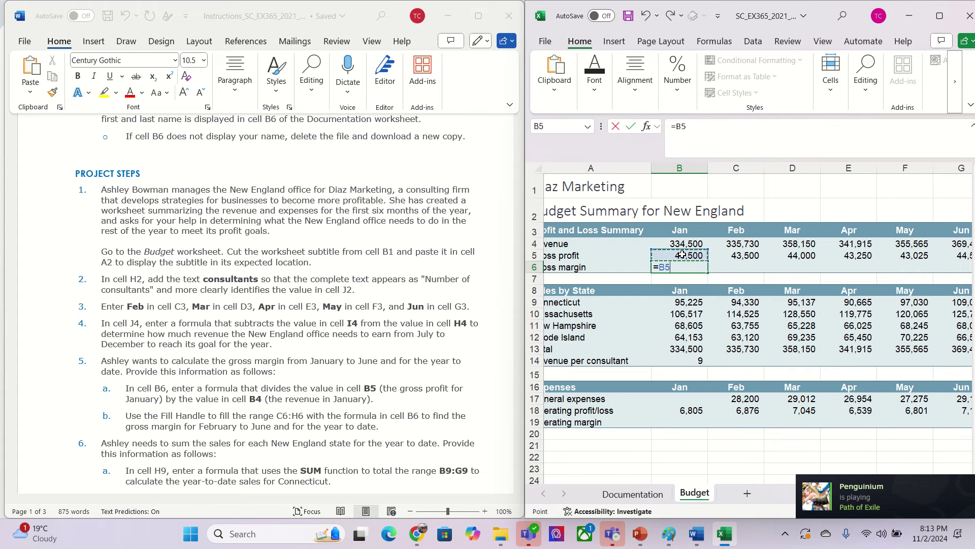
{"action": "type", "text": "/"}
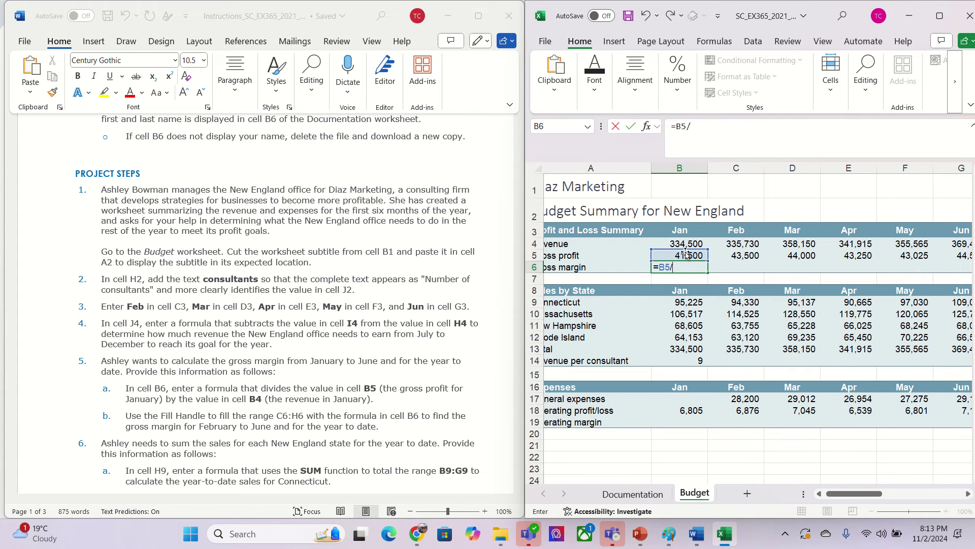
{"action": "left_click", "coordinate": [686, 244]}
{"action": "key", "text": "Return"}
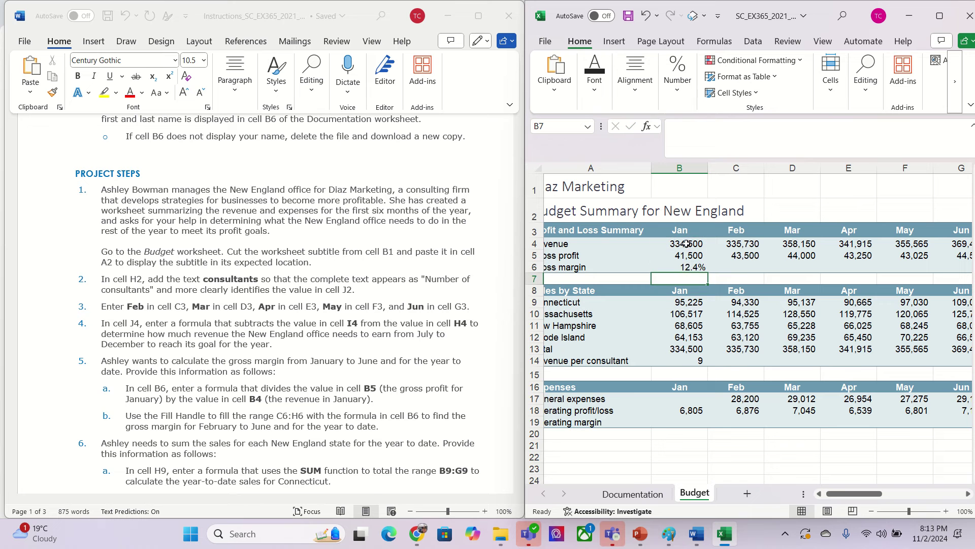
- Fill the B6 gross margin formula across C6:H6
{"action": "left_click", "coordinate": [692, 267]}
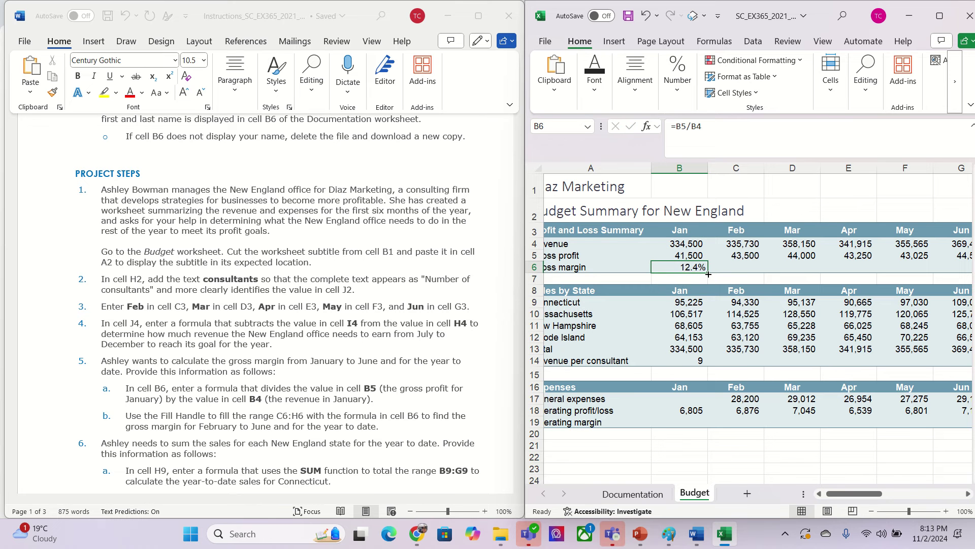
{"action": "left_click_drag", "start_coordinate": [708, 274], "coordinate": [708, 274]}
{"action": "left_click_drag", "start_coordinate": [708, 275], "coordinate": [883, 274]}
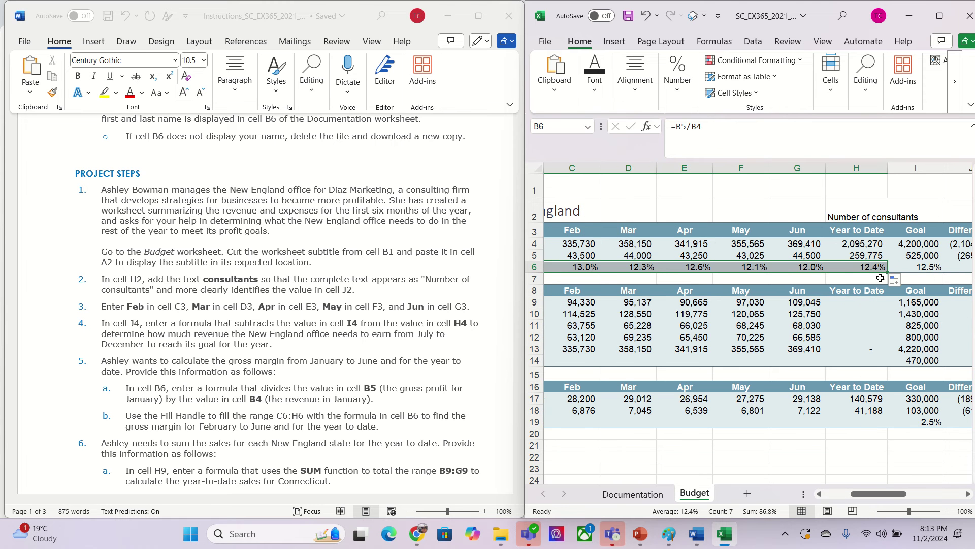
{"action": "scroll", "coordinate": [872, 483], "scroll_direction": "left", "scroll_amount": 3}
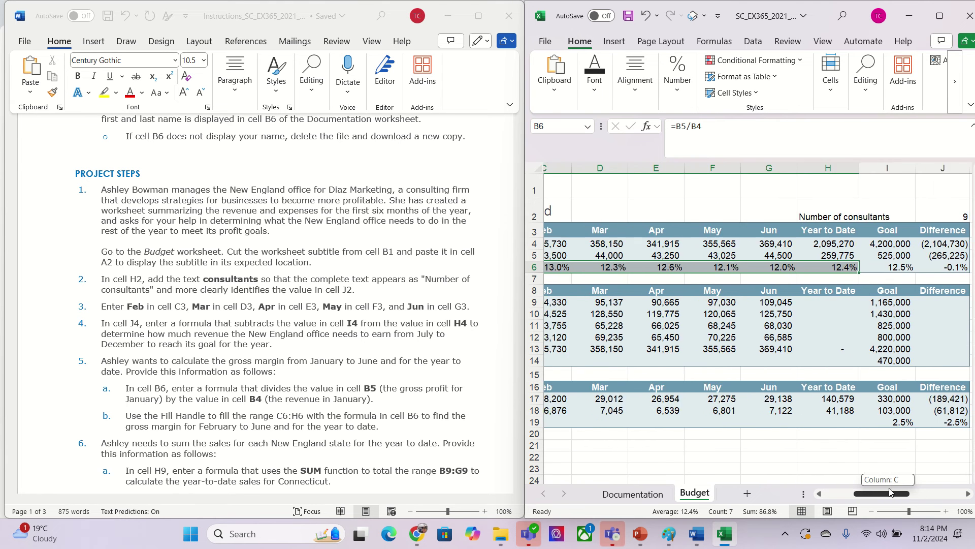
{"action": "scroll", "coordinate": [286, 404], "scroll_direction": "down", "scroll_amount": 4}
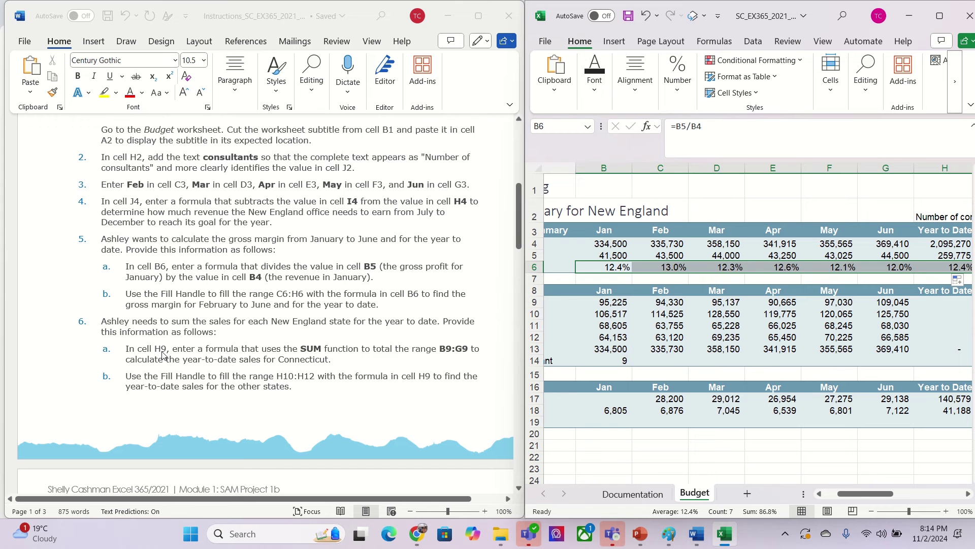
- Enter =SUM(B9:G9) in H9 (581,432) and fill it down through H12
{"action": "left_click", "coordinate": [946, 307]}
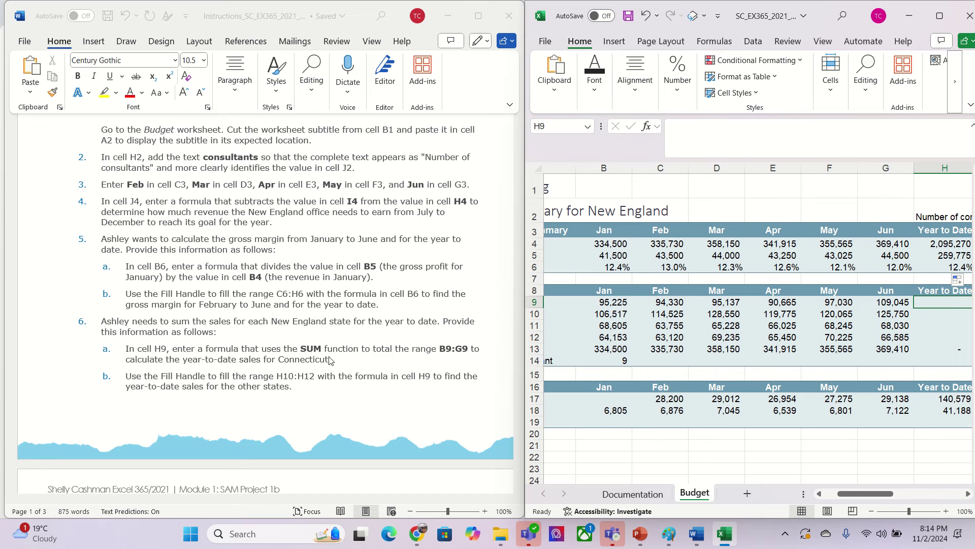
{"action": "type", "text": "=S"}
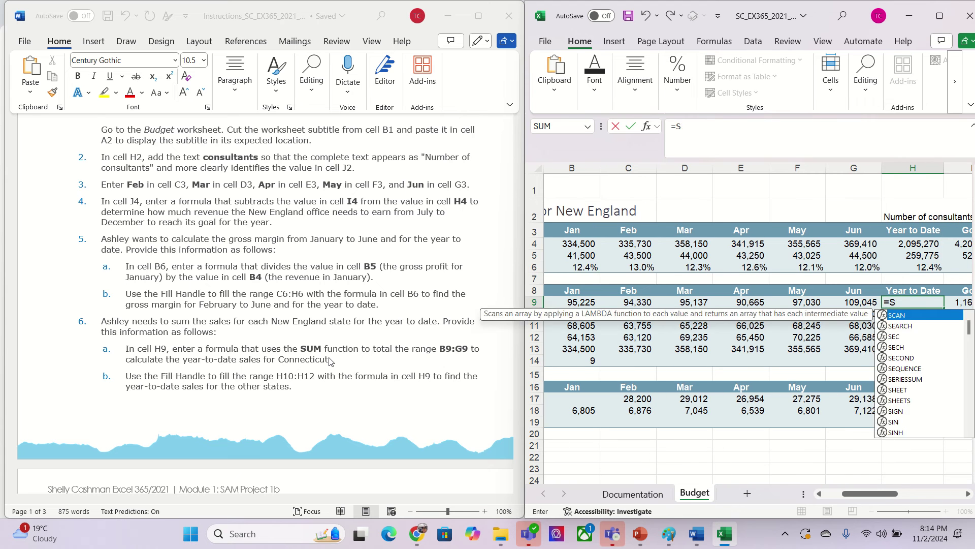
{"action": "type", "text": "UM("}
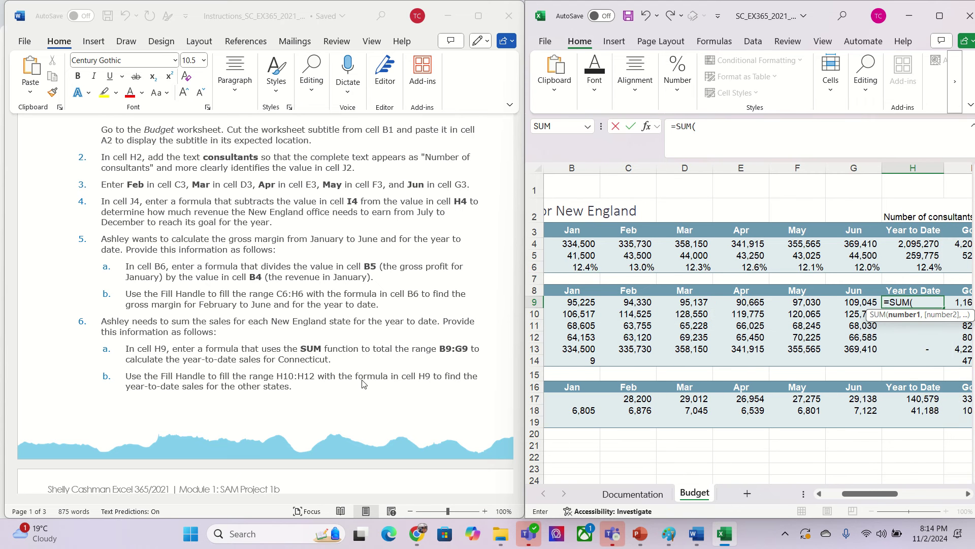
{"action": "left_click_drag", "start_coordinate": [571, 303], "coordinate": [859, 303]}
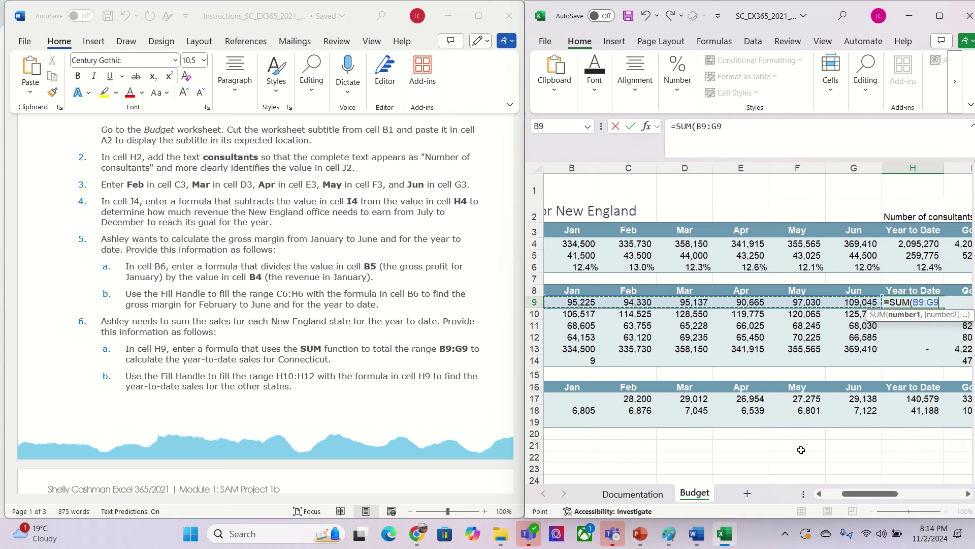
{"action": "key", "text": "Return"}
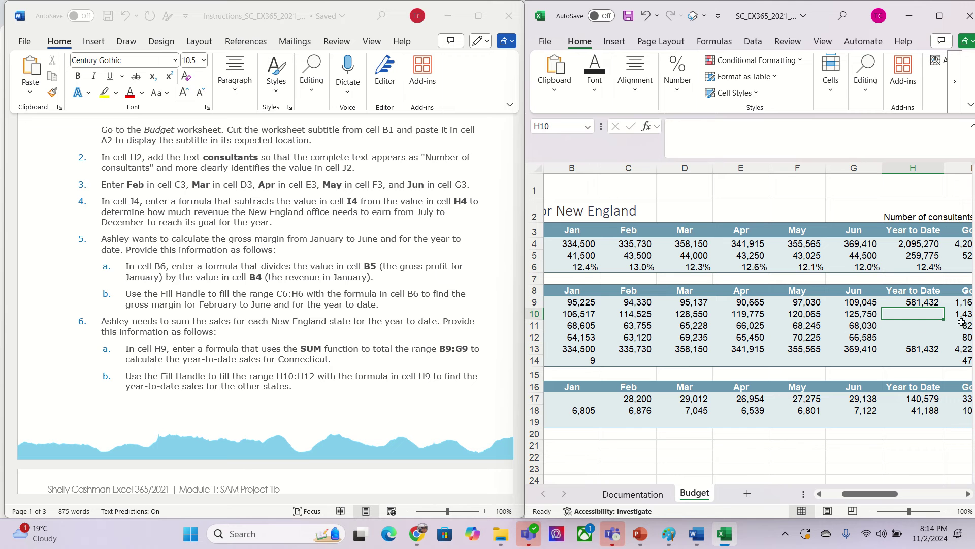
{"action": "left_click", "coordinate": [924, 303]}
{"action": "left_click_drag", "start_coordinate": [943, 306], "coordinate": [943, 340]}
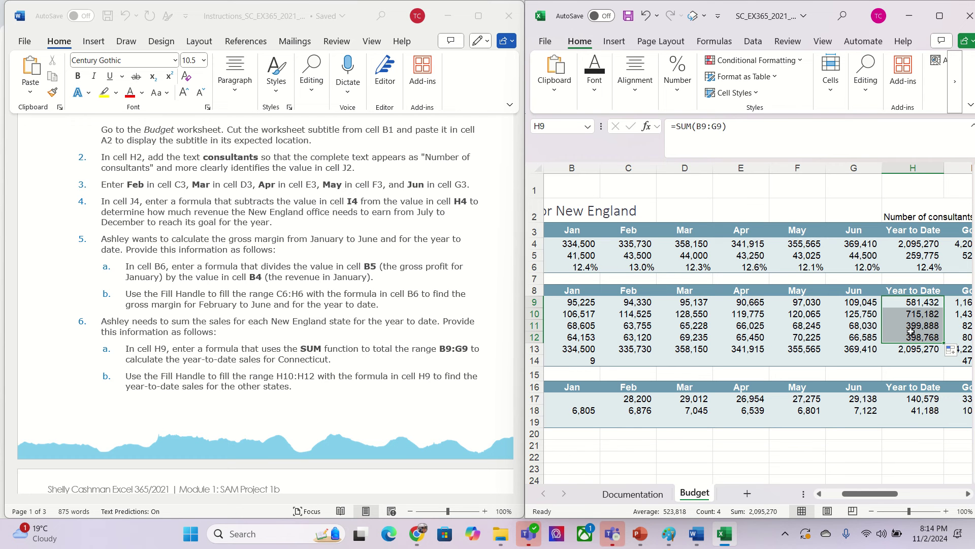
- Look up step 7's B17 value of 27,363 in the Word instructions
{"action": "left_click", "coordinate": [303, 347]}
{"action": "scroll", "coordinate": [302, 345], "scroll_direction": "down", "scroll_amount": 8}
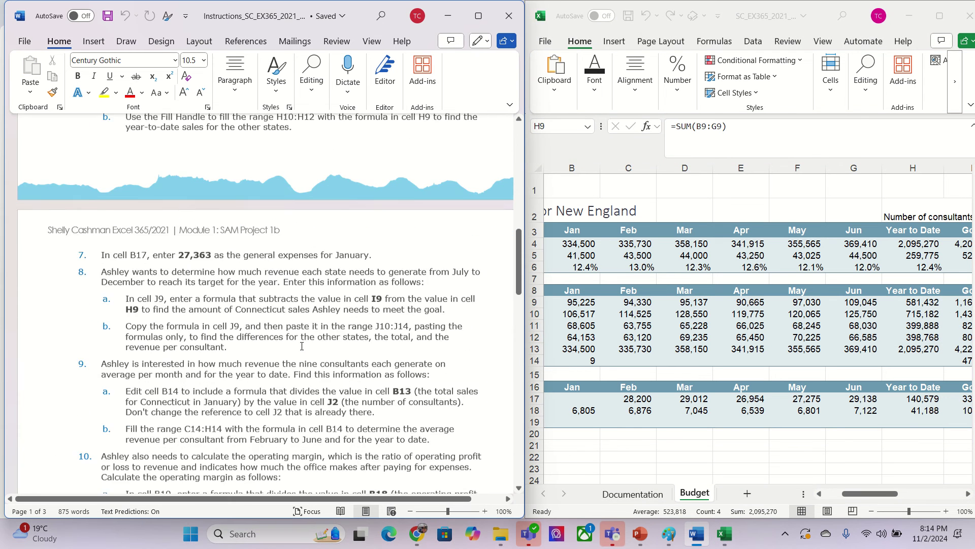
{"action": "scroll", "coordinate": [302, 345], "scroll_direction": "down", "scroll_amount": 3}
{"action": "double_click", "coordinate": [139, 211]}
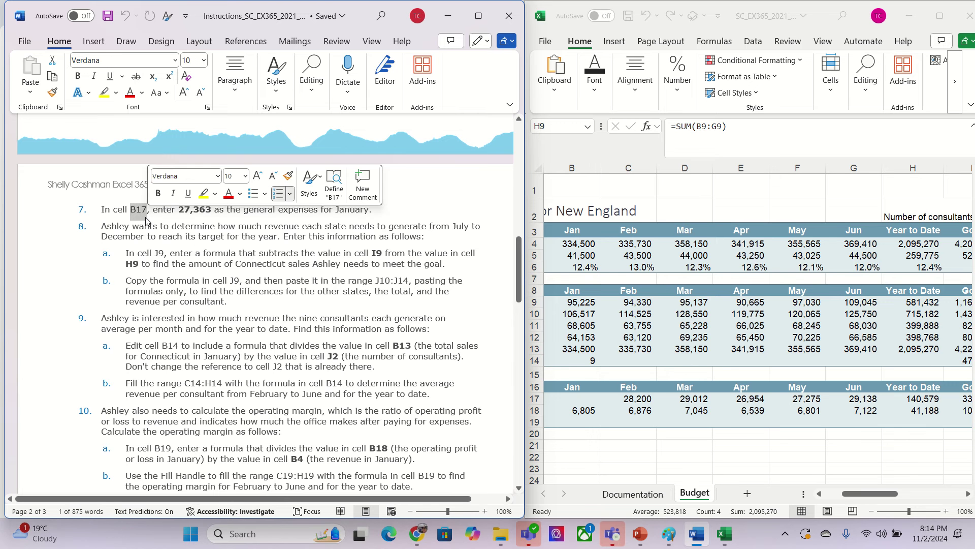
{"action": "left_click_drag", "start_coordinate": [179, 212], "coordinate": [214, 213]}
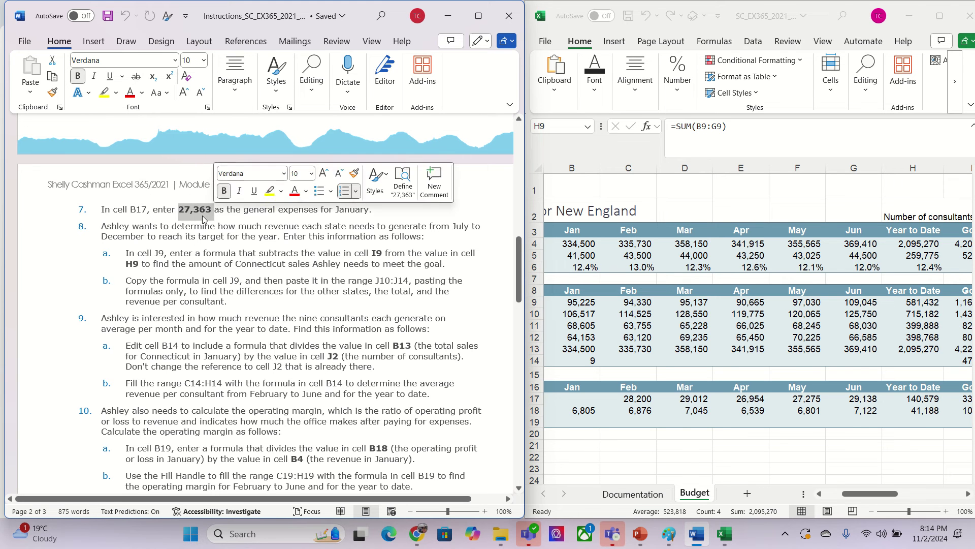
- Type 27363 into B17 and confirm the entry
{"action": "mouse_move", "coordinate": [853, 492]}
{"action": "left_mouse_down"}
{"action": "mouse_move", "coordinate": [884, 498]}
{"action": "mouse_move", "coordinate": [855, 497]}
{"action": "left_mouse_up"}
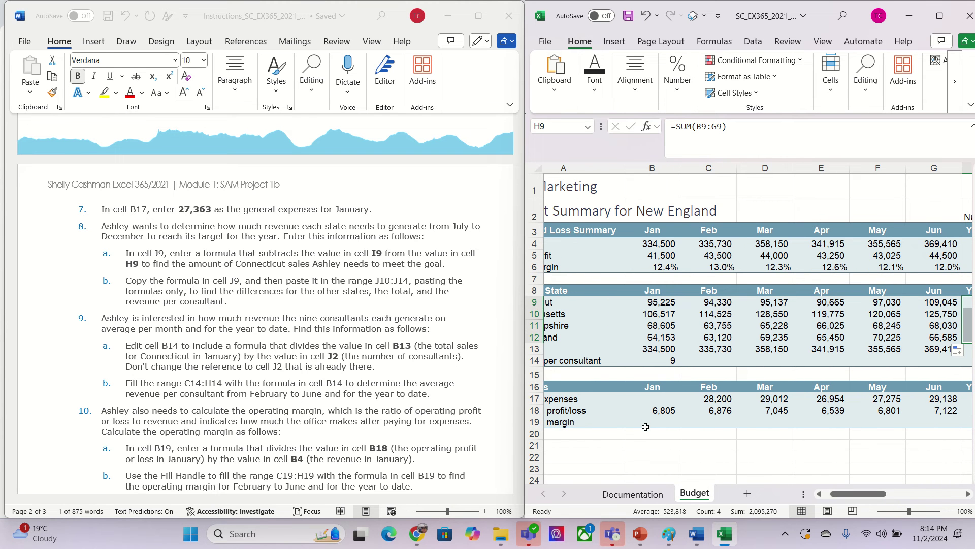
{"action": "left_click", "coordinate": [667, 400]}
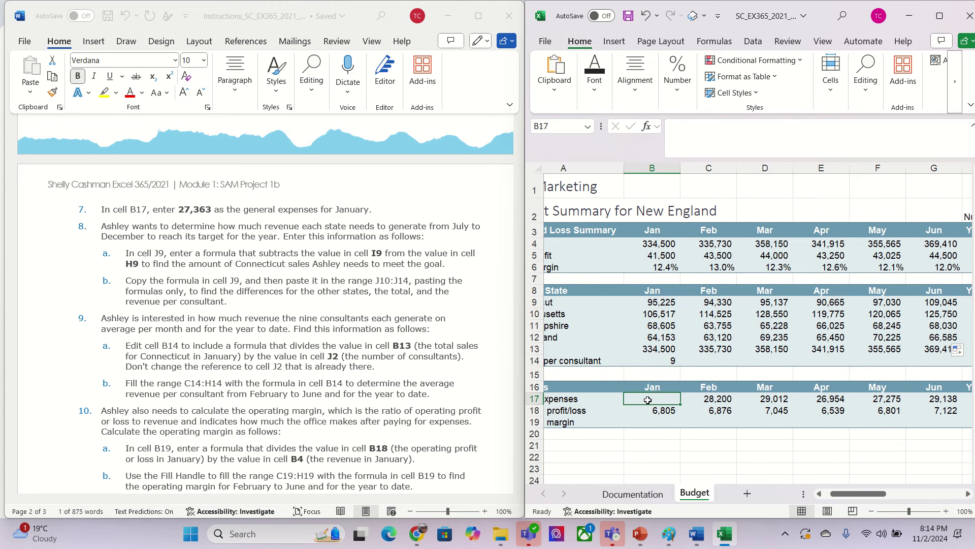
{"action": "type", "text": "27363"}
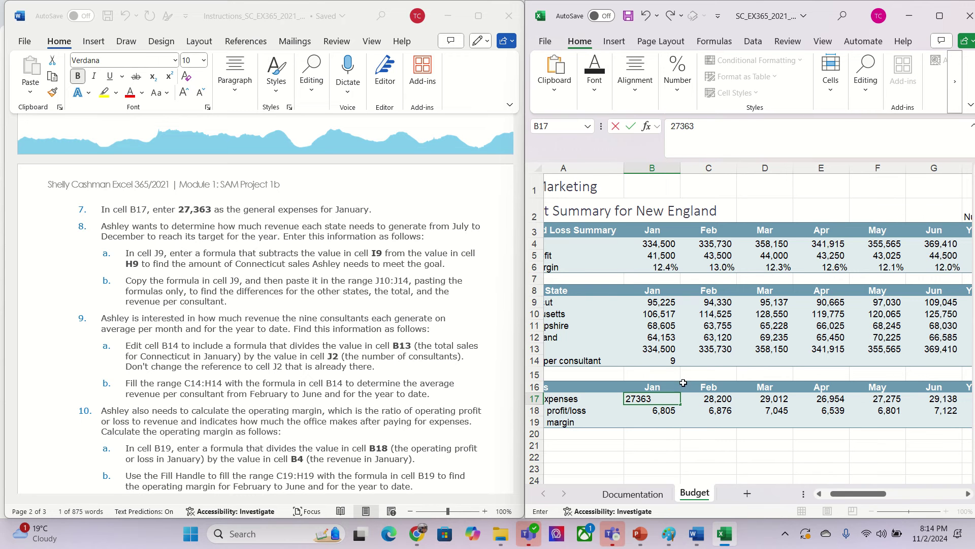
{"action": "left_click", "coordinate": [714, 370]}
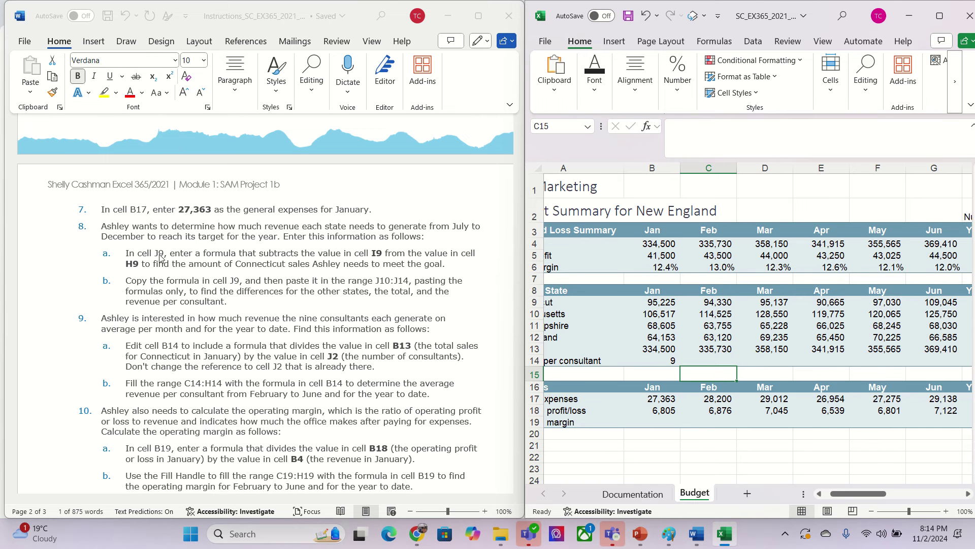
- Enter =H9-I9 in J9, showing (583,568), and copy it down through J14
{"action": "left_click_drag", "start_coordinate": [864, 494], "coordinate": [913, 501]}
{"action": "left_click", "coordinate": [818, 305]}
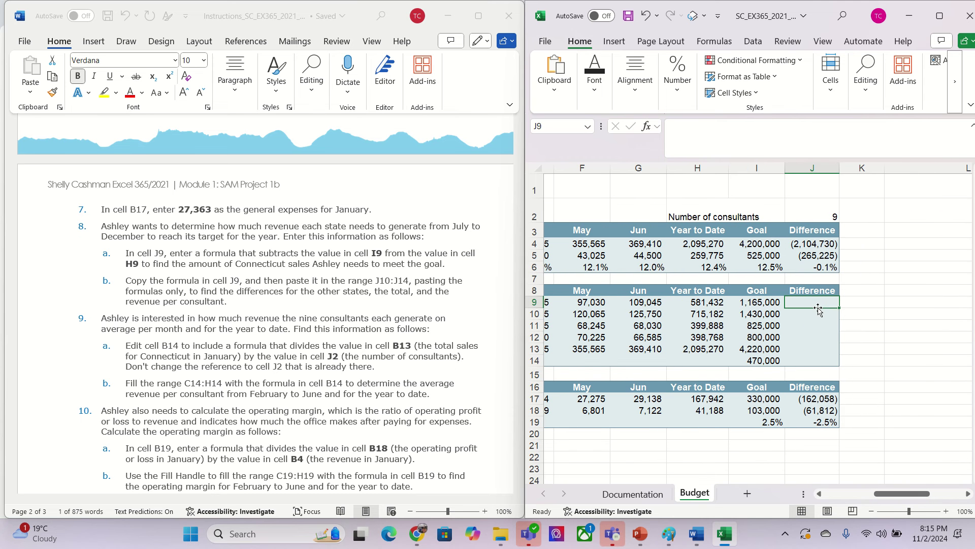
{"action": "type", "text": "="}
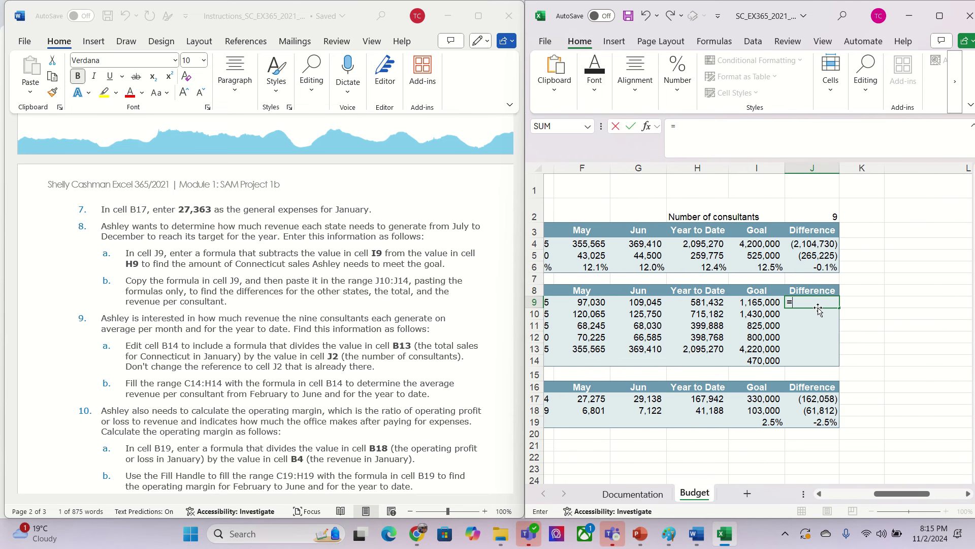
{"action": "left_click", "coordinate": [709, 302]}
{"action": "type", "text": "-"}
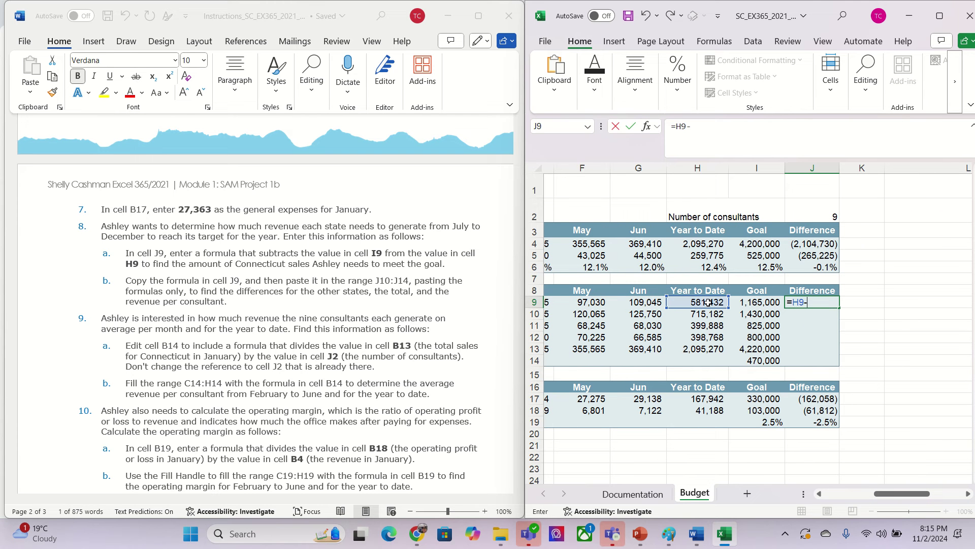
{"action": "left_click", "coordinate": [757, 304]}
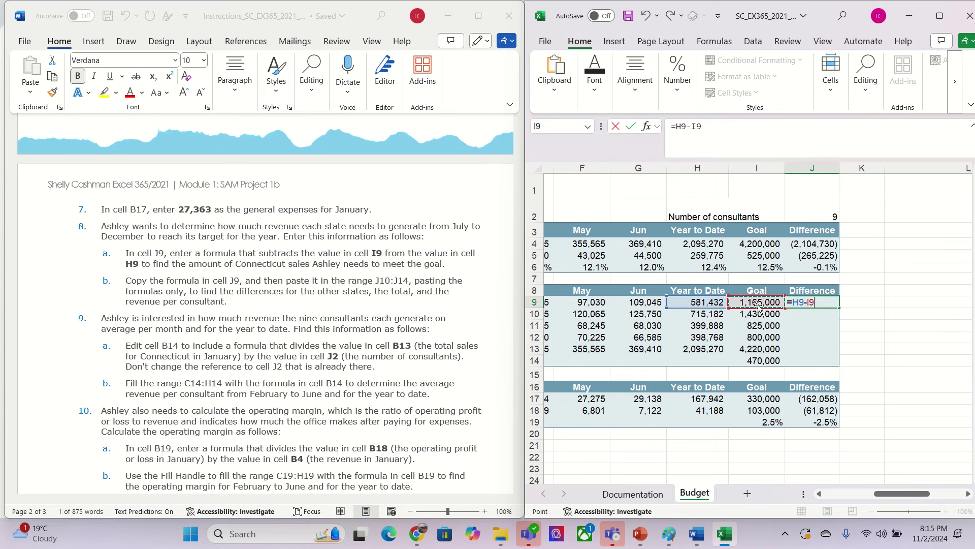
{"action": "key", "text": "Return"}
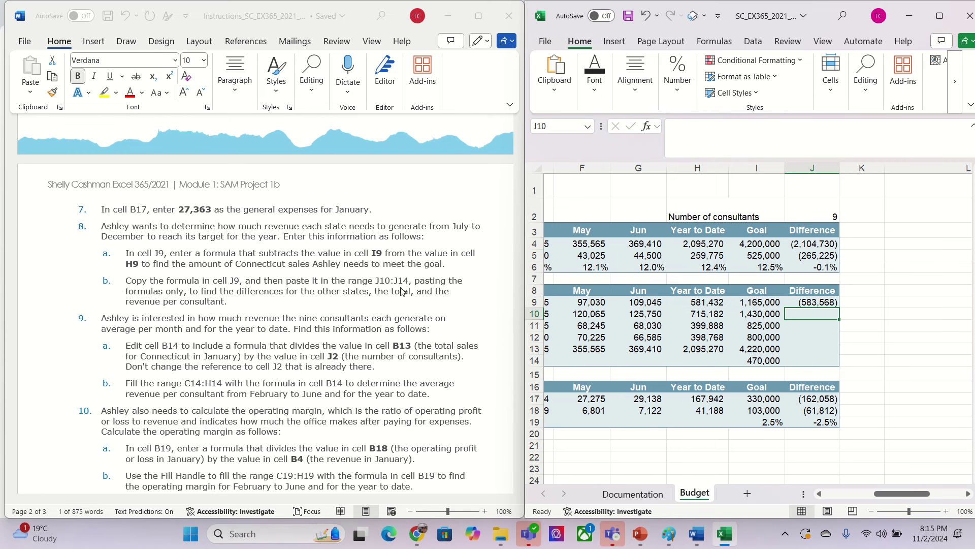
{"action": "left_click", "coordinate": [817, 303]}
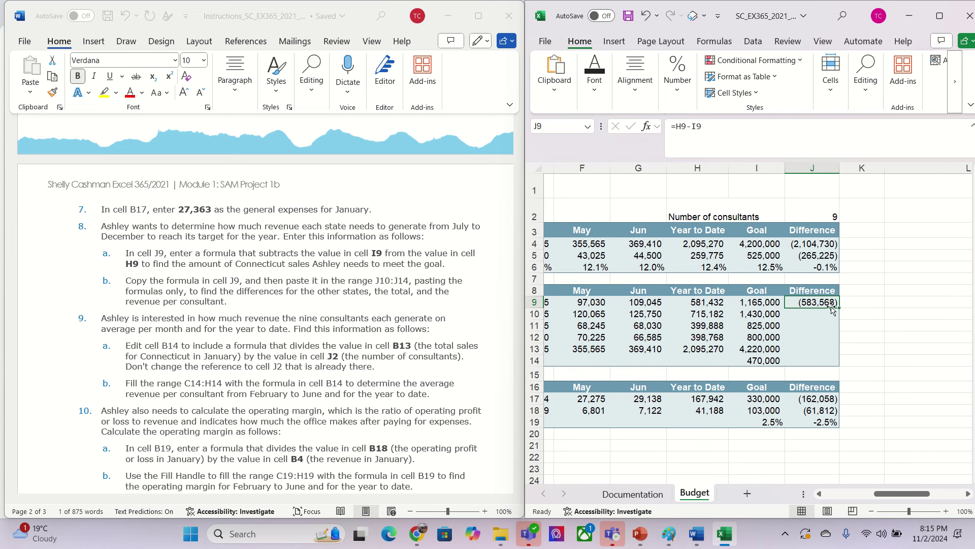
{"action": "left_click_drag", "start_coordinate": [840, 308], "coordinate": [836, 361]}
{"action": "left_click_drag", "start_coordinate": [886, 495], "coordinate": [844, 499]}
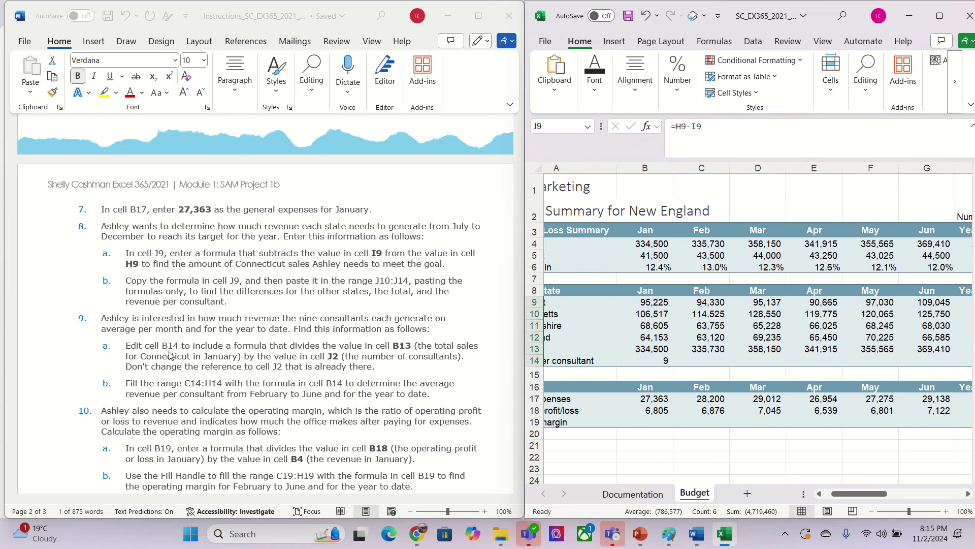
- Enter =B13/$J$2 in B14 for January's 37,167 revenue per consultant
{"action": "left_click", "coordinate": [649, 362]}
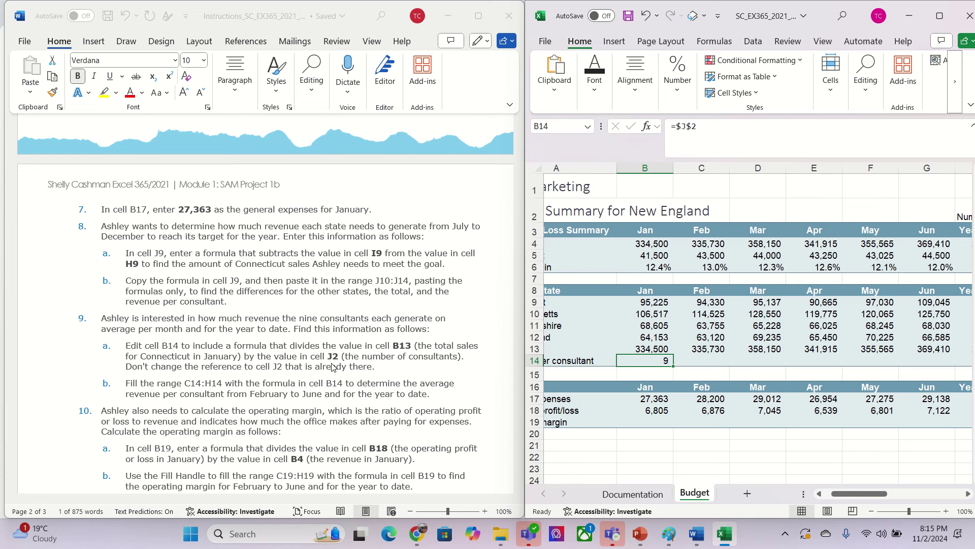
{"action": "left_click_drag", "start_coordinate": [832, 491], "coordinate": [851, 495]}
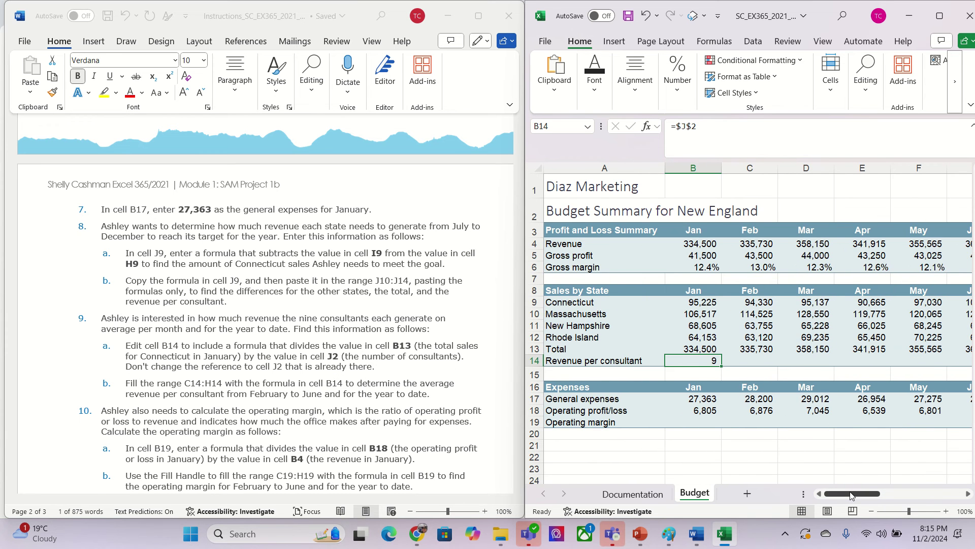
{"action": "type", "text": "="}
{"action": "left_click", "coordinate": [696, 347]}
{"action": "type", "text": "/"}
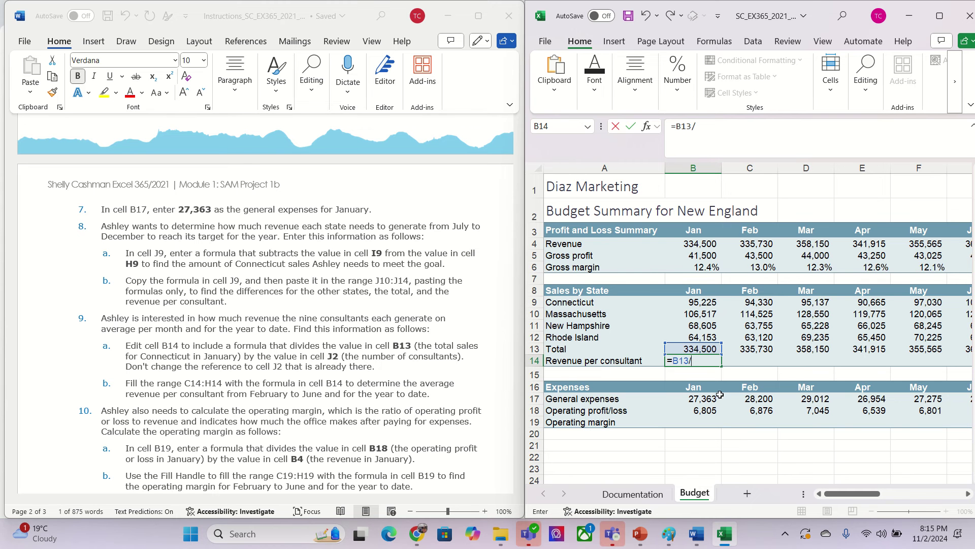
{"action": "left_click_drag", "start_coordinate": [858, 494], "coordinate": [913, 495]}
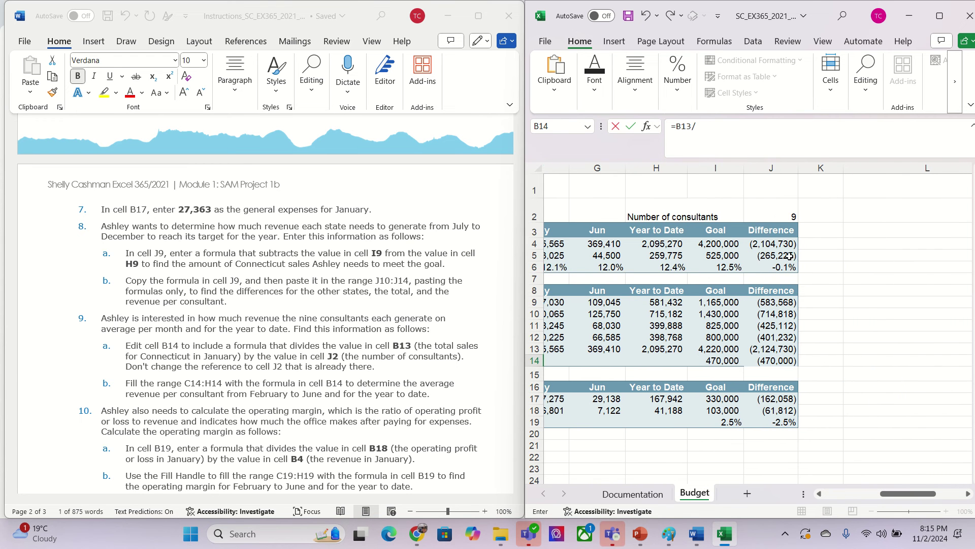
{"action": "left_click", "coordinate": [770, 216]}
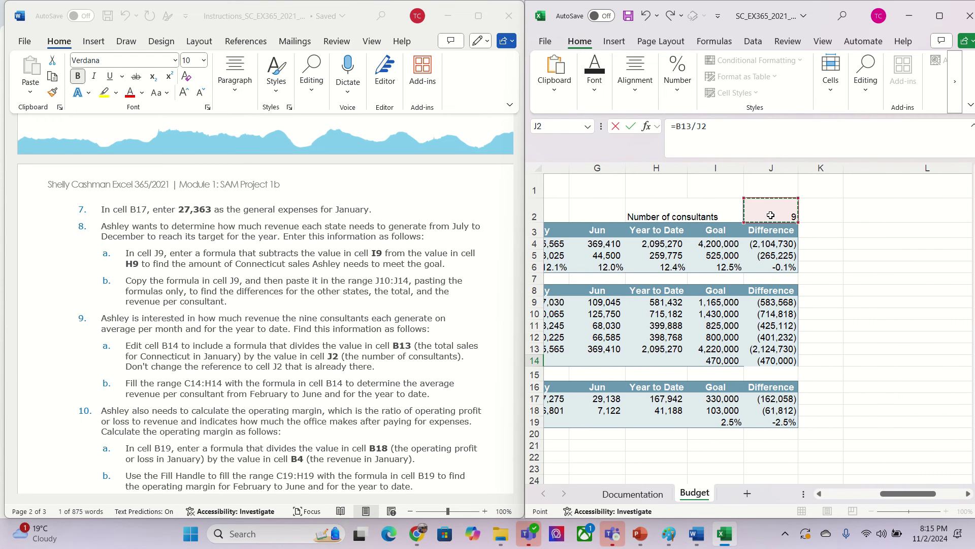
{"action": "left_click", "coordinate": [715, 125]}
{"action": "key", "text": "F4"}
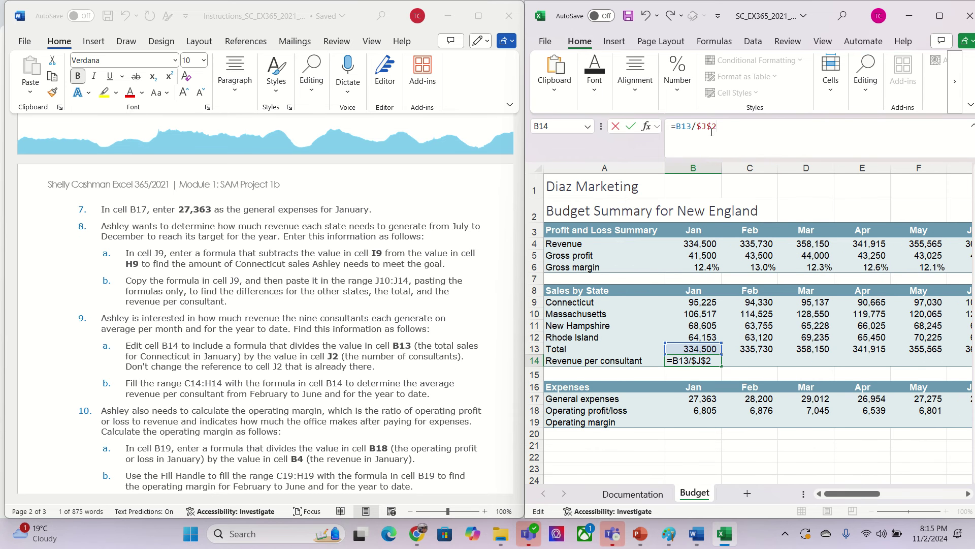
{"action": "type", "text": "(Pr"}
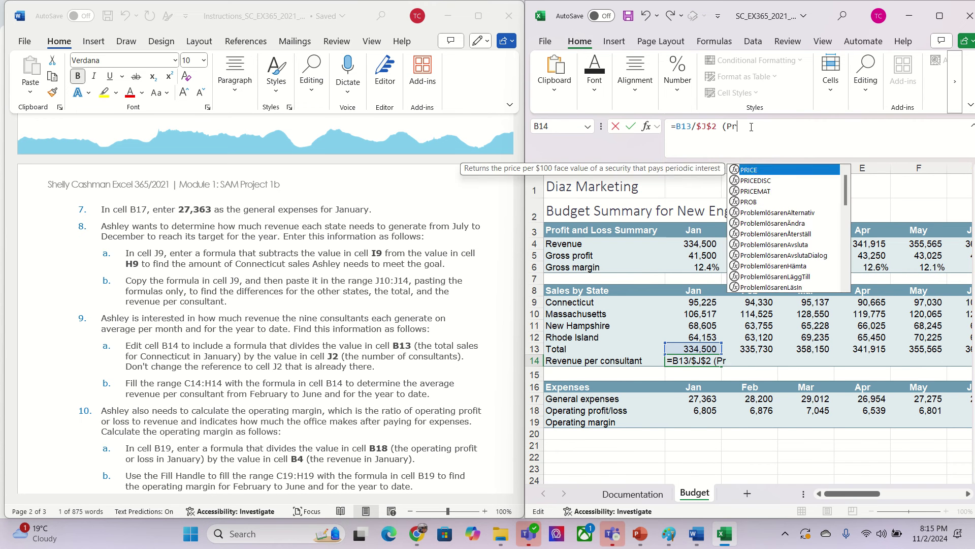
{"action": "type", "text": "ess F4)"}
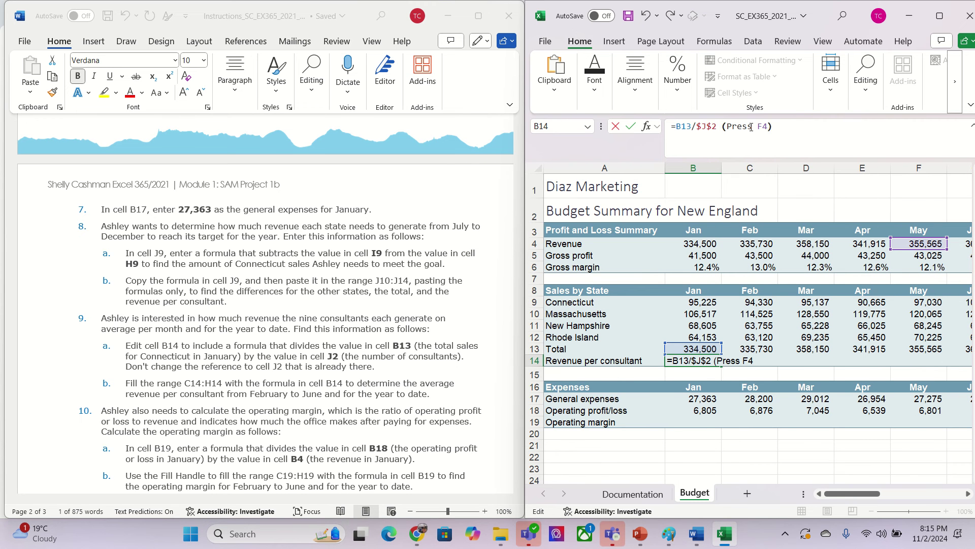
{"action": "mouse_move", "coordinate": [728, 127]}
{"action": "left_mouse_down"}
{"action": "mouse_move", "coordinate": [774, 127]}
{"action": "mouse_move", "coordinate": [725, 127]}
{"action": "left_mouse_up"}
{"action": "key", "text": "BackSpace"}
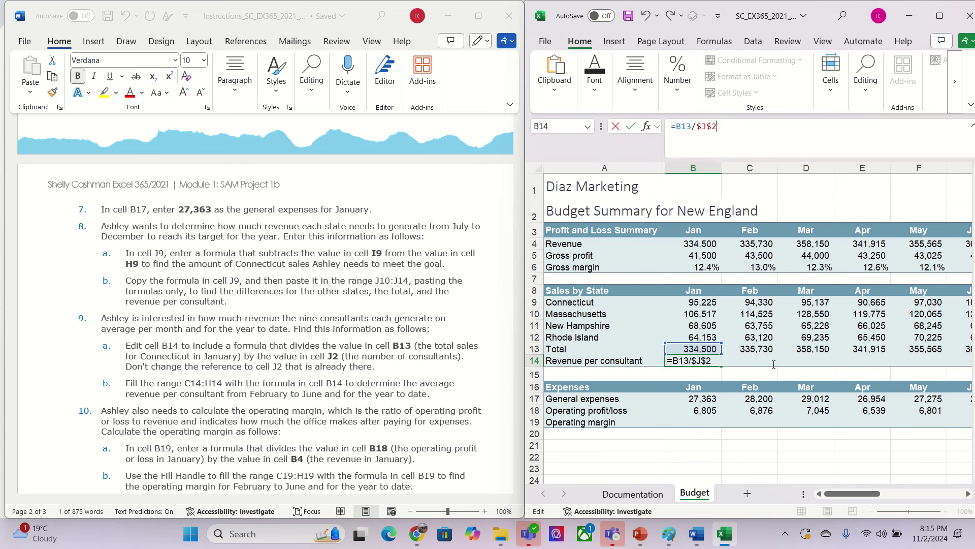
{"action": "key", "text": "Return"}
- Copy the B14 formula across through H14, ending at 232,808 year-to-date
{"action": "left_click", "coordinate": [719, 364]}
{"action": "left_click_drag", "start_coordinate": [722, 366], "coordinate": [819, 358]}
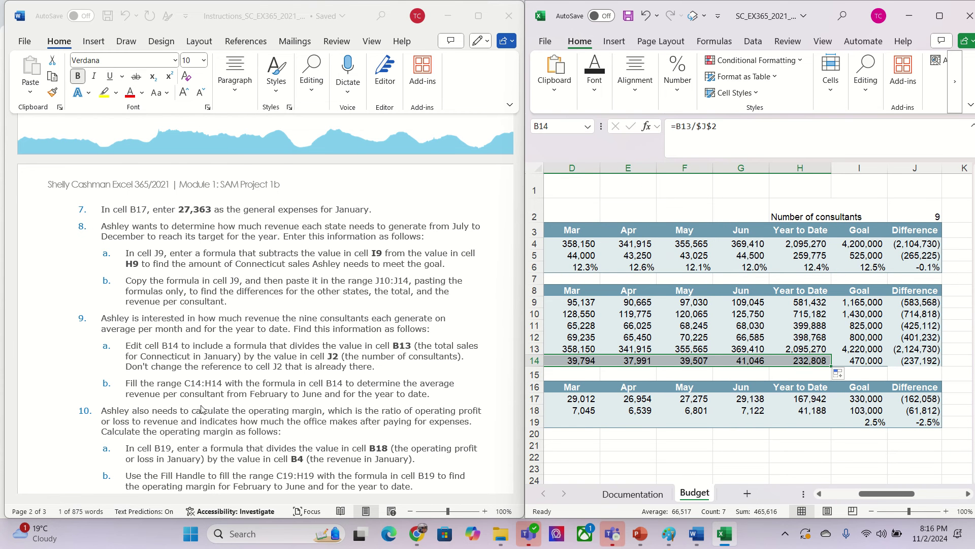
{"action": "scroll", "coordinate": [204, 412], "scroll_direction": "down", "scroll_amount": 4}
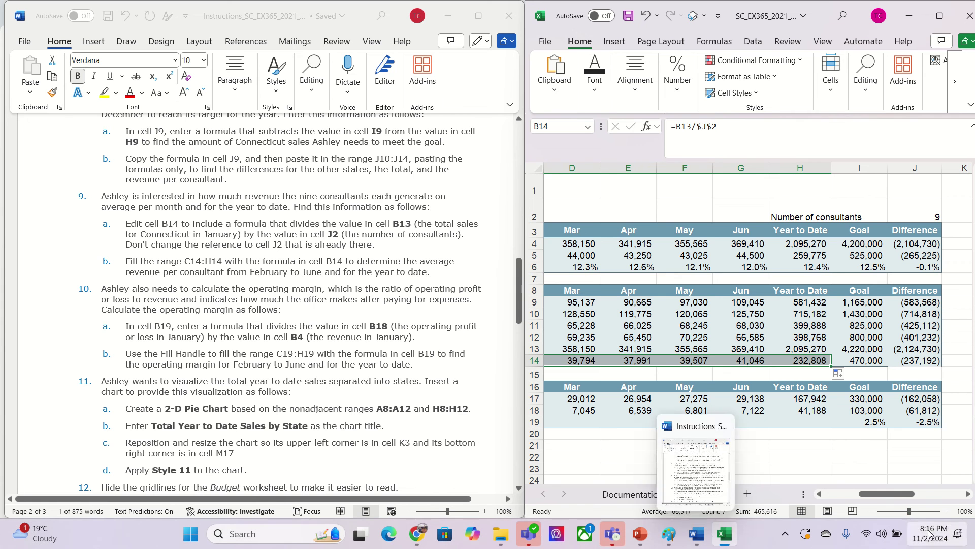
{"action": "left_click_drag", "start_coordinate": [902, 493], "coordinate": [876, 497]}
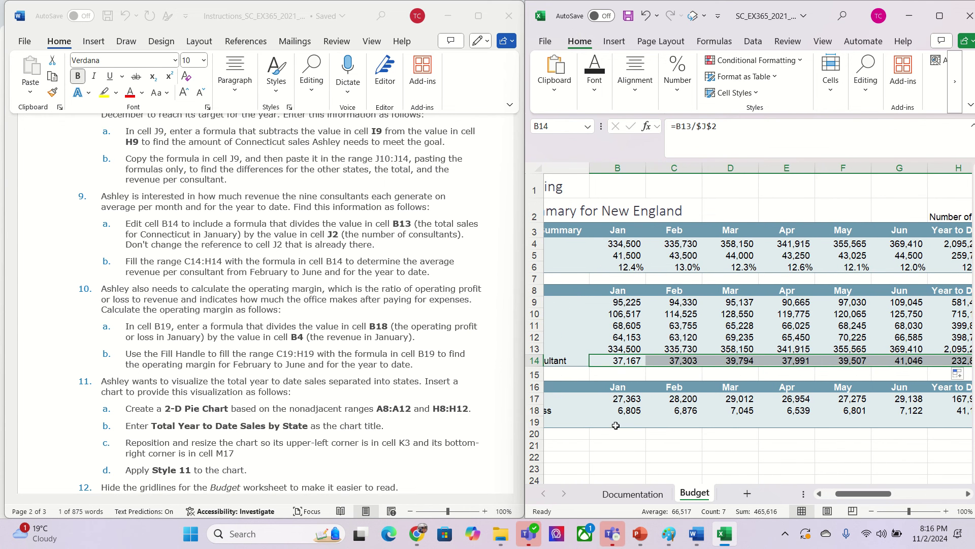
{"action": "left_click", "coordinate": [616, 423]}
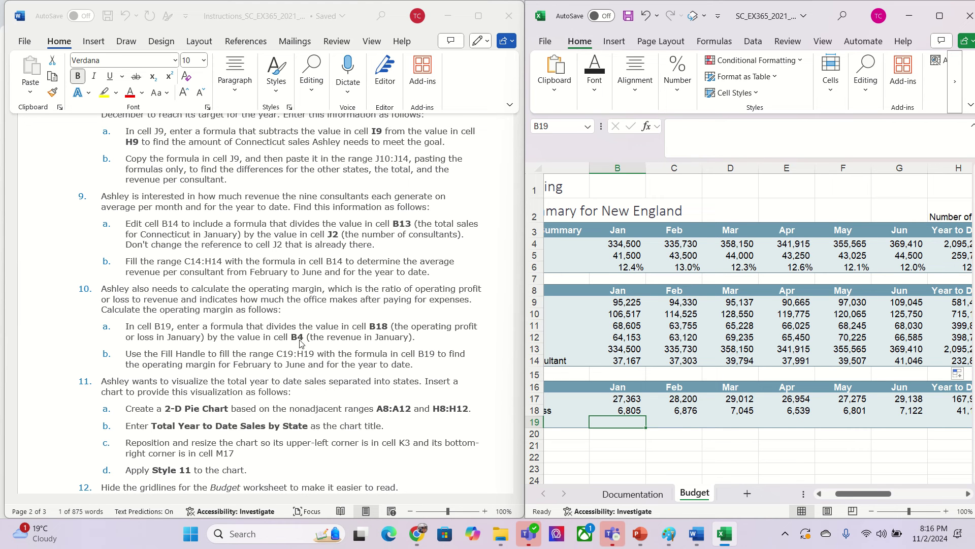
- Enter =B18/B4 in B19 (2.0%) and copy it across through H19
{"action": "type", "text": "="}
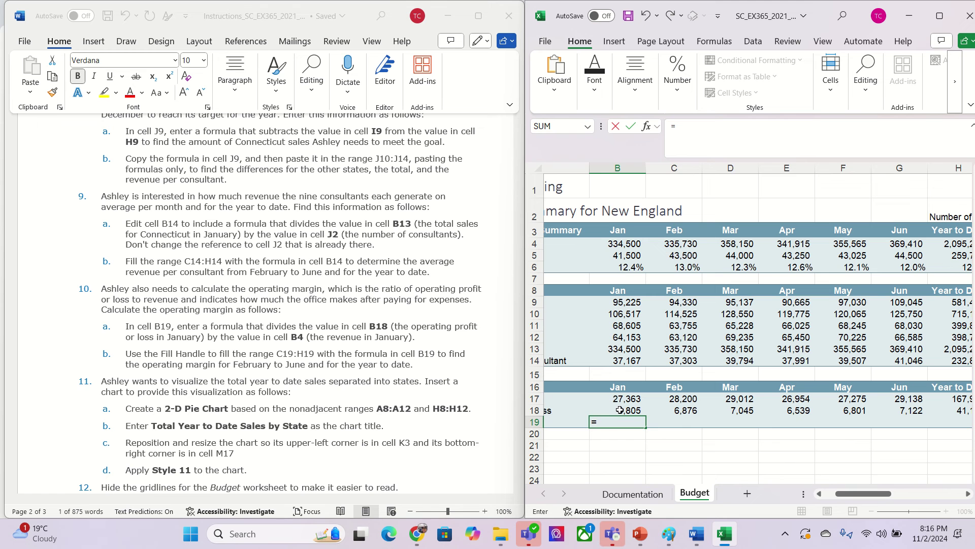
{"action": "left_click", "coordinate": [620, 410]}
{"action": "type", "text": "/"}
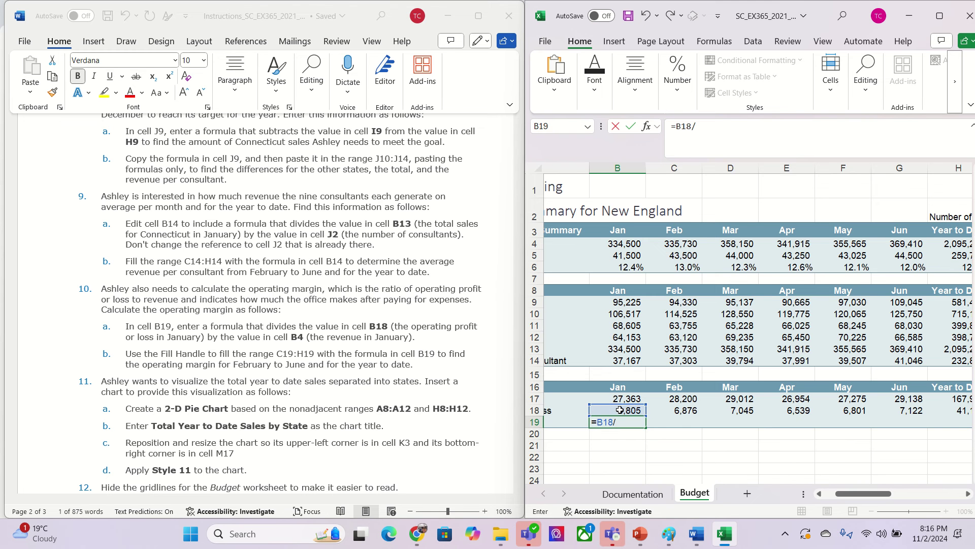
{"action": "left_click", "coordinate": [621, 243]}
{"action": "key", "text": "Return"}
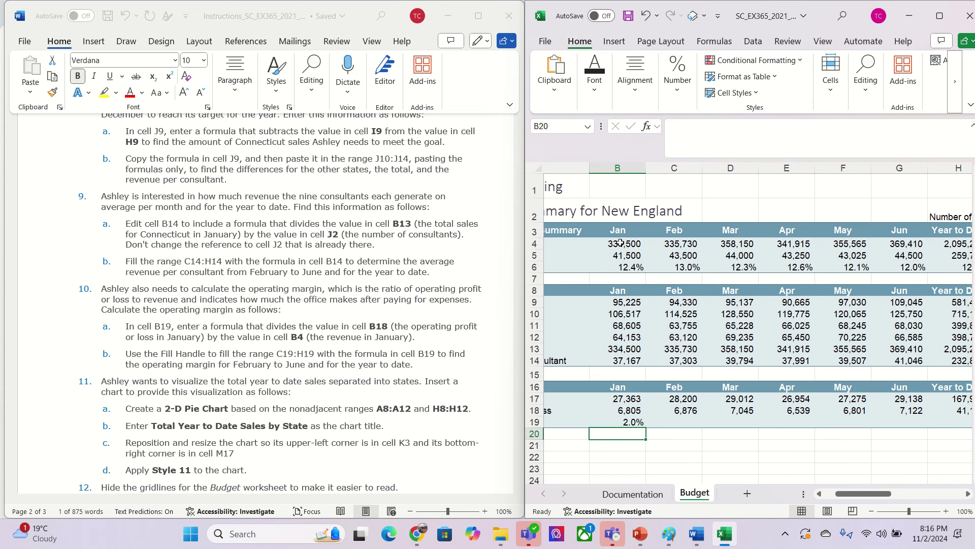
{"action": "left_click", "coordinate": [642, 425]}
{"action": "left_click_drag", "start_coordinate": [645, 427], "coordinate": [767, 421]}
{"action": "left_click_drag", "start_coordinate": [892, 493], "coordinate": [864, 494]}
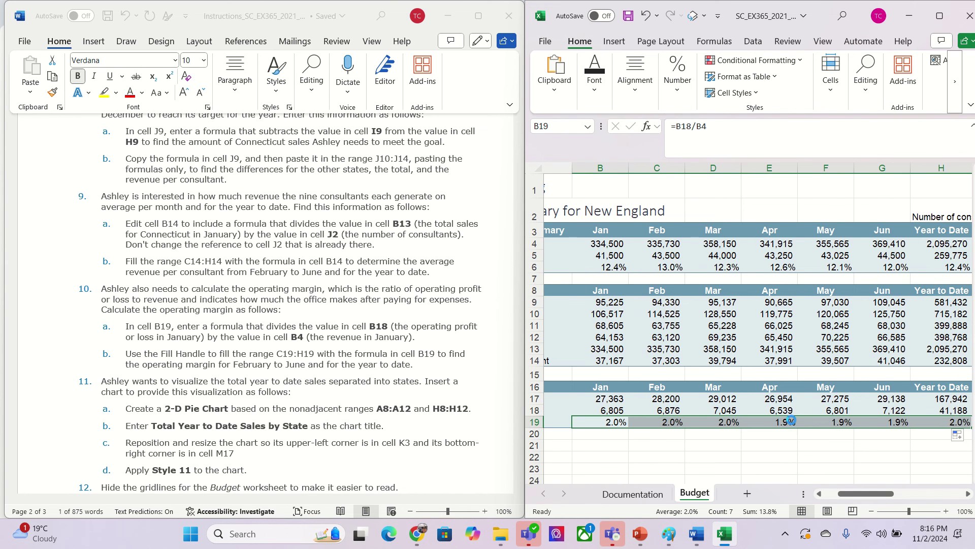
{"action": "scroll", "coordinate": [792, 420], "scroll_direction": "down", "scroll_amount": 2, "text": "ctrl"}
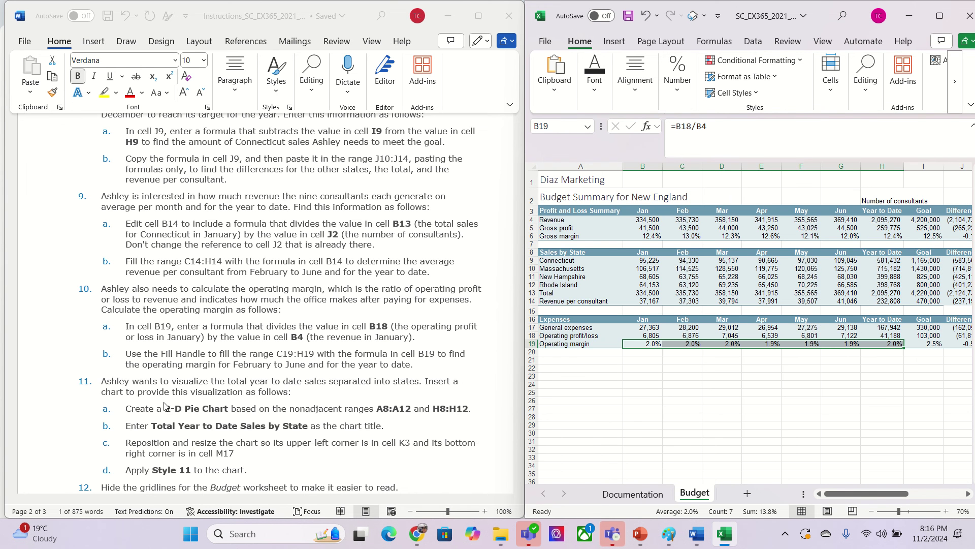
{"action": "scroll", "coordinate": [198, 414], "scroll_direction": "down", "scroll_amount": 10}
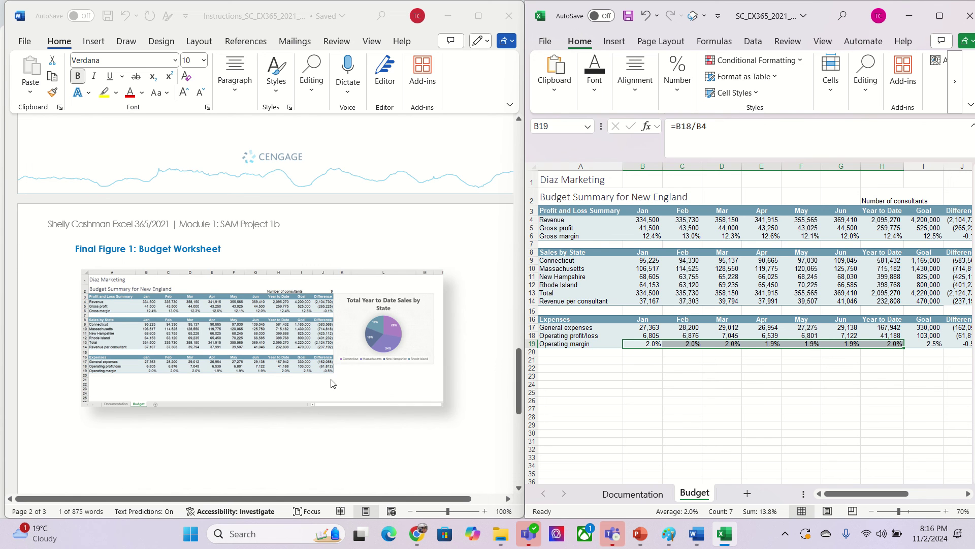
- Scroll back to column A and select cell A8, the Sales by State heading
{"action": "left_click_drag", "start_coordinate": [875, 494], "coordinate": [878, 495]}
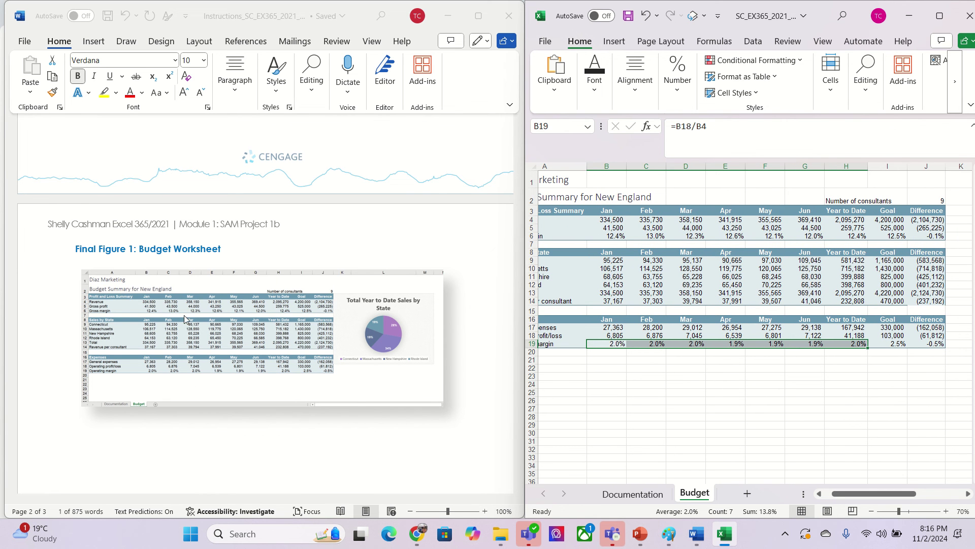
{"action": "scroll", "coordinate": [173, 311], "scroll_direction": "up", "scroll_amount": 1}
{"action": "scroll", "coordinate": [172, 311], "scroll_direction": "up", "scroll_amount": 10}
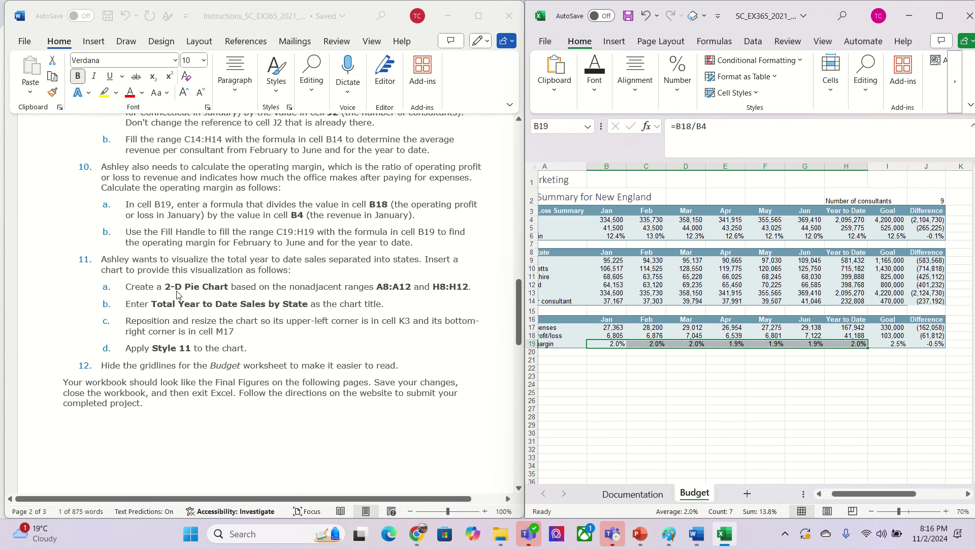
{"action": "left_click", "coordinate": [819, 493]}
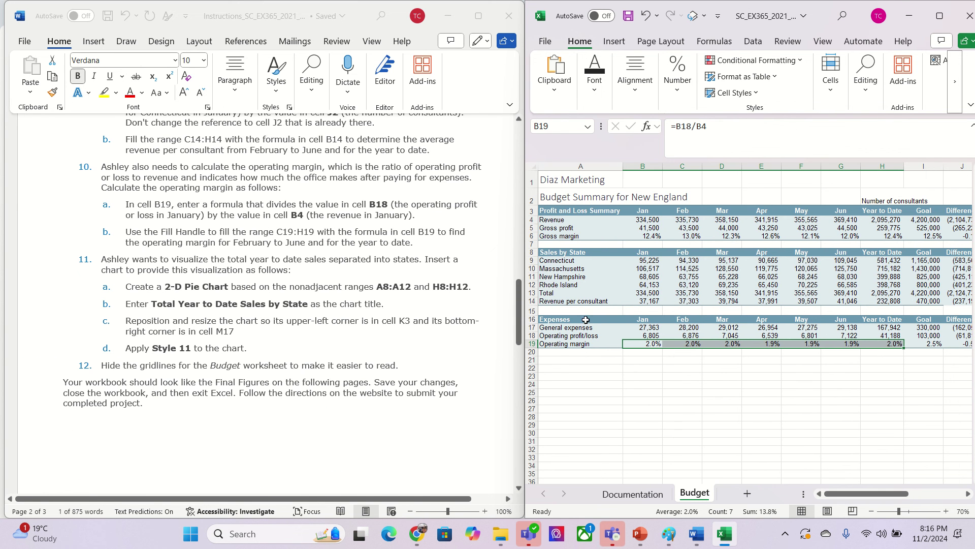
{"action": "left_click", "coordinate": [571, 252]}
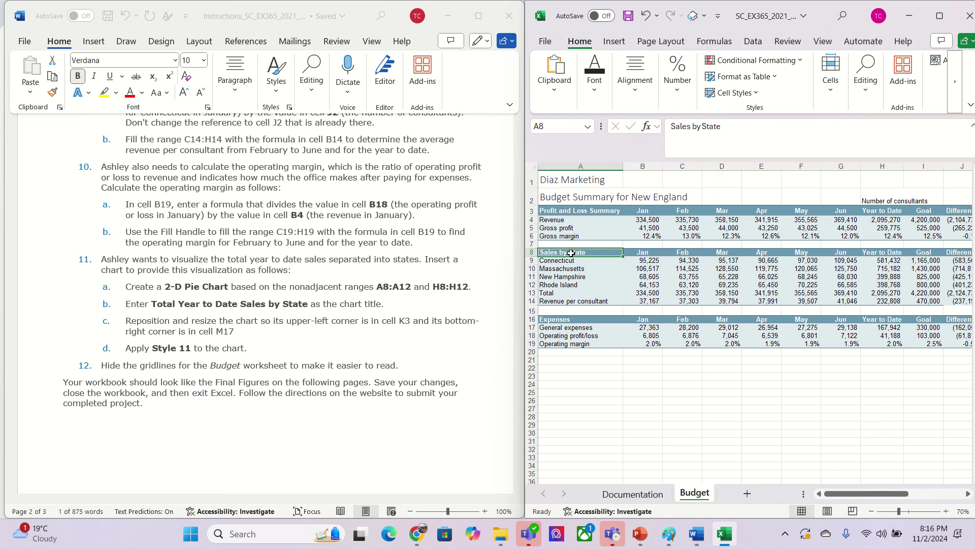
- Insert a 2-D pie chart from state labels A8:A12 and year-to-date totals H8:H12
{"action": "left_click_drag", "start_coordinate": [571, 253], "coordinate": [567, 285]}
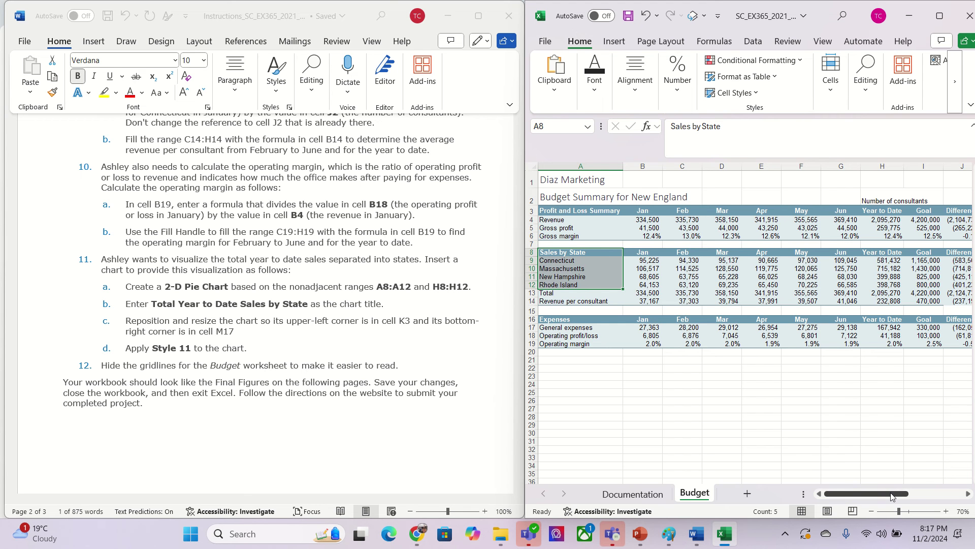
{"action": "left_click_drag", "start_coordinate": [892, 497], "coordinate": [904, 498]}
{"action": "left_click", "coordinate": [818, 253], "text": "ctrl"}
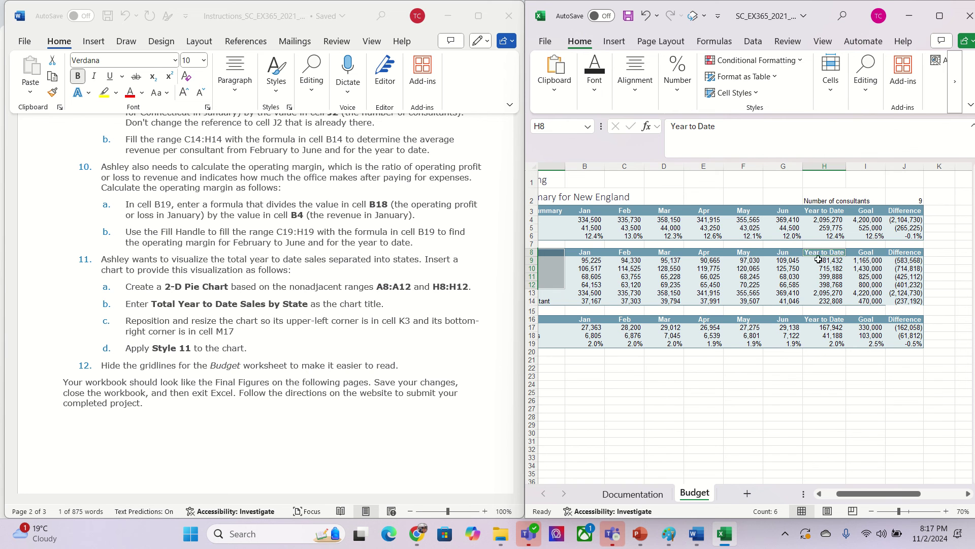
{"action": "left_click_drag", "start_coordinate": [818, 260], "coordinate": [821, 285]}
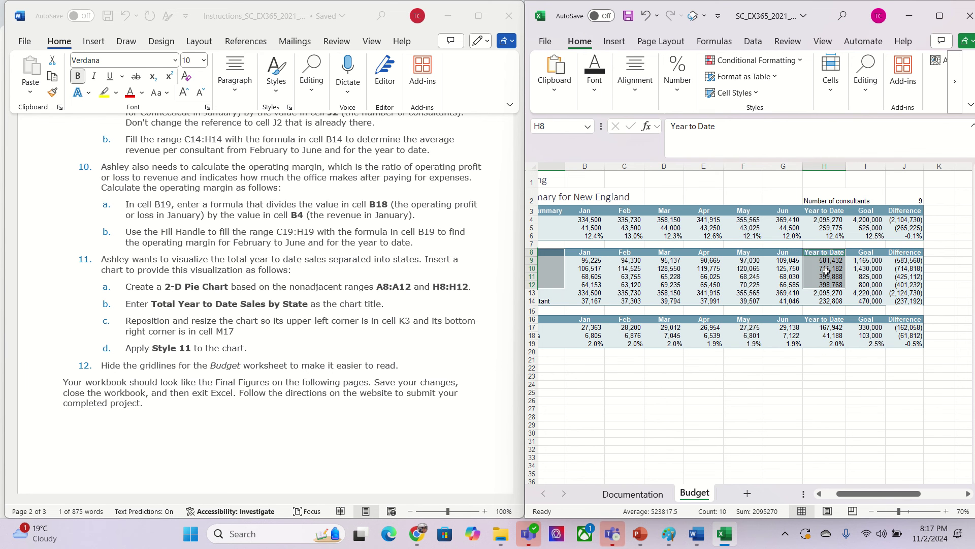
{"action": "left_click", "coordinate": [615, 43]}
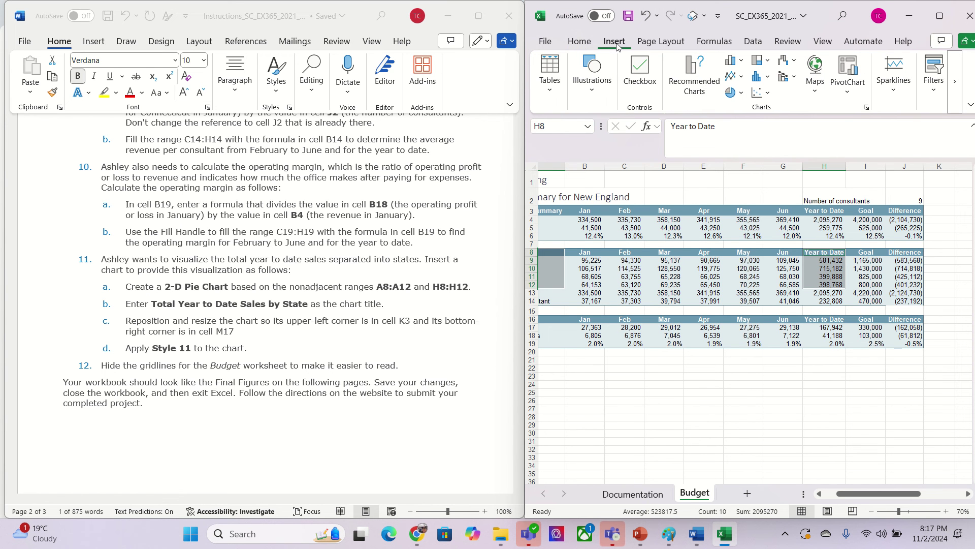
{"action": "left_click", "coordinate": [737, 93]}
{"action": "left_click", "coordinate": [741, 139]}
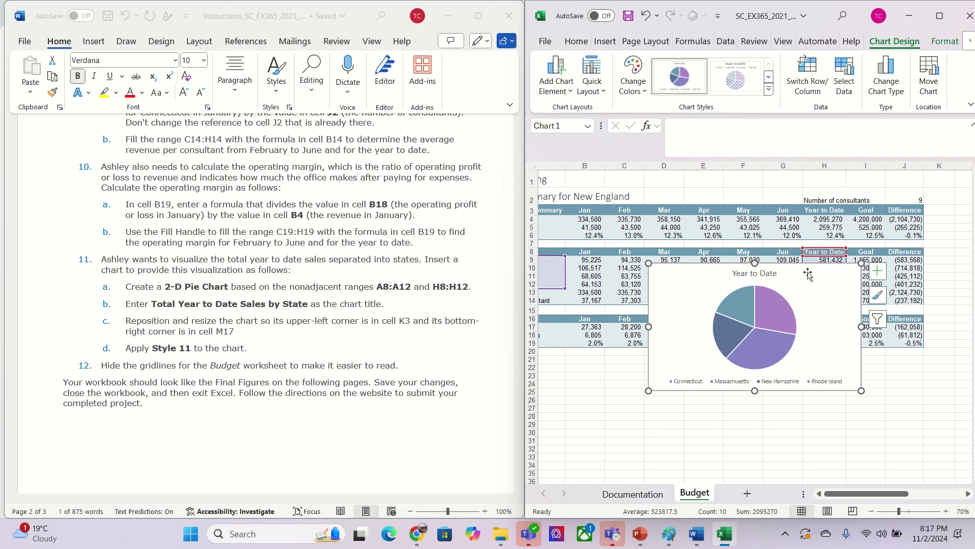
- Replace the chart title 'Year to Date' with 'Total Year to Date Sales by State' from the instructions
{"action": "left_click", "coordinate": [167, 310]}
{"action": "left_click_drag", "start_coordinate": [152, 307], "coordinate": [307, 305]}
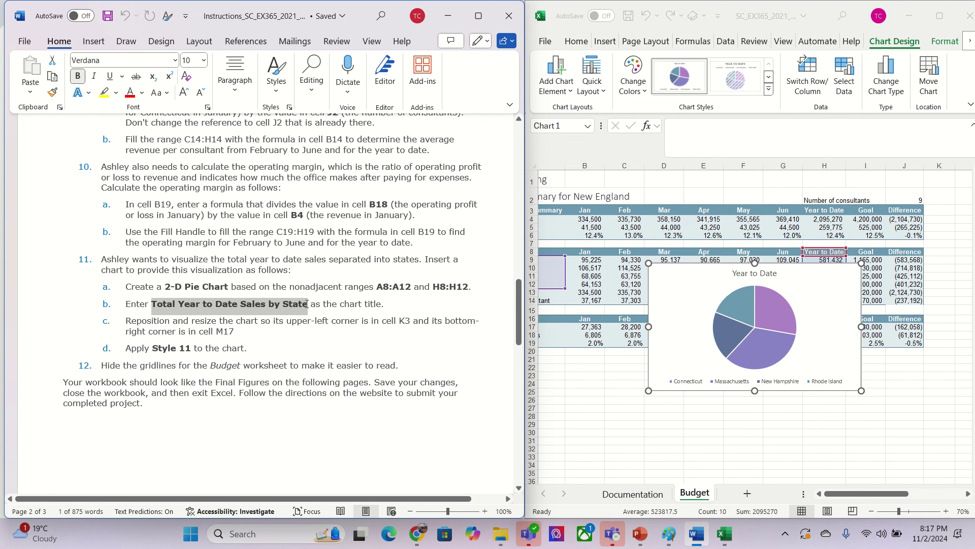
{"action": "key", "text": "ctrl+c"}
{"action": "left_click", "coordinate": [777, 273]}
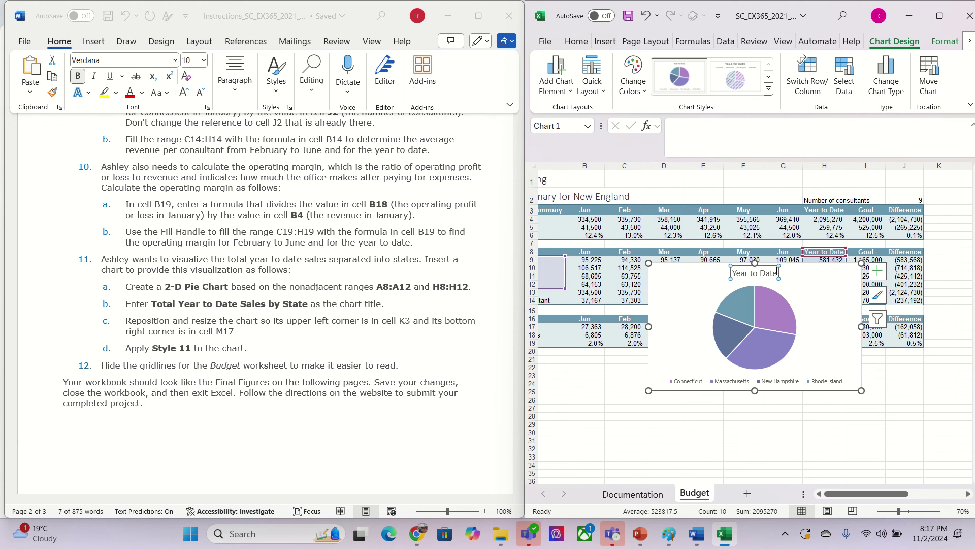
{"action": "triple_click", "coordinate": [743, 277]}
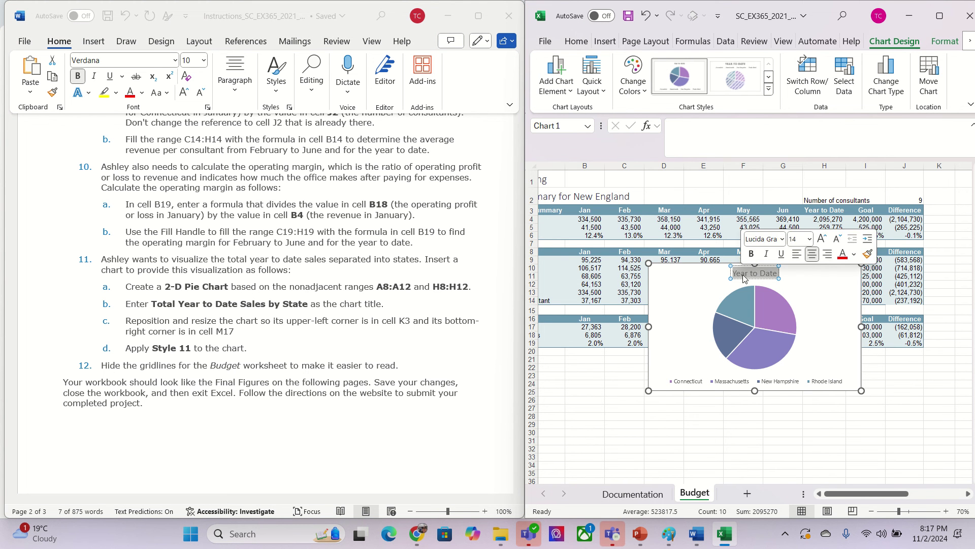
{"action": "key", "text": "BackSpace"}
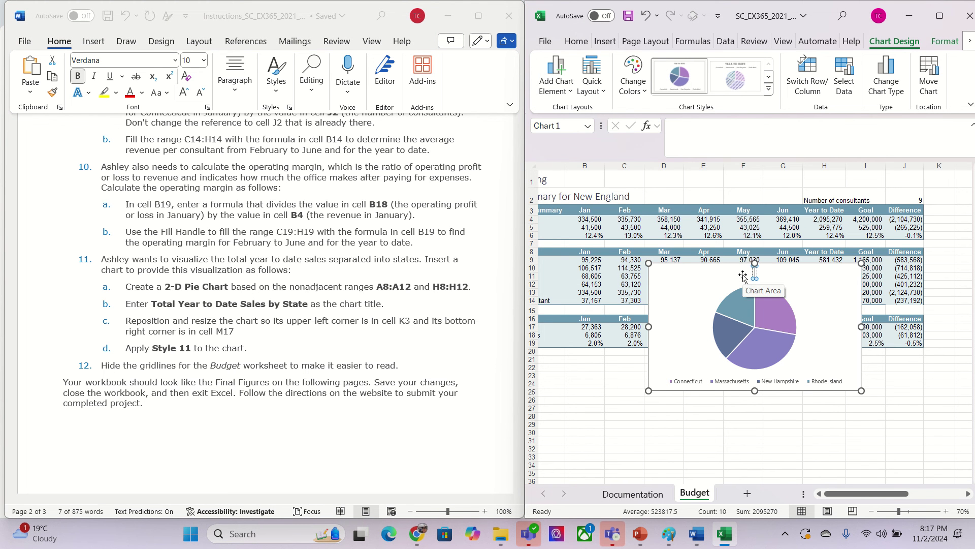
{"action": "key", "text": "ctrl+v"}
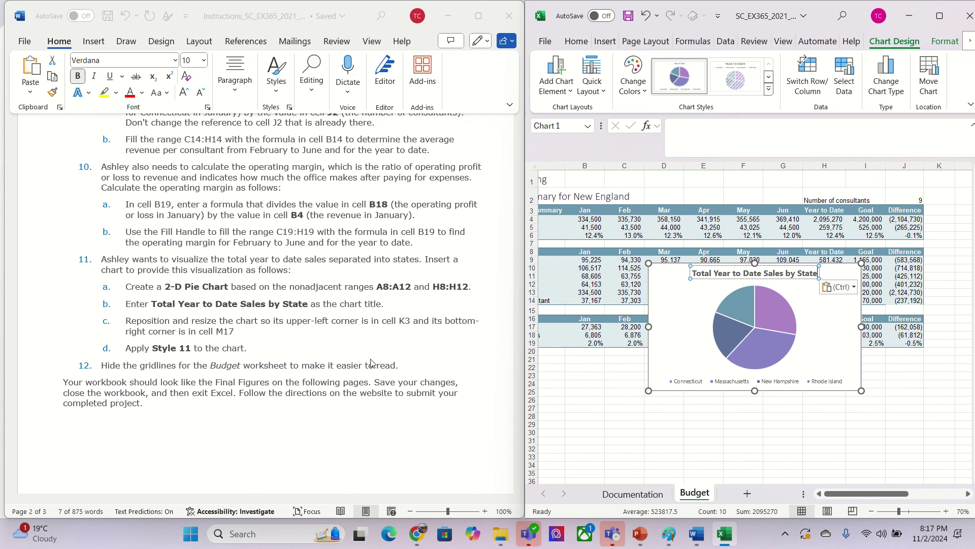
{"action": "left_click_drag", "start_coordinate": [849, 494], "coordinate": [907, 497]}
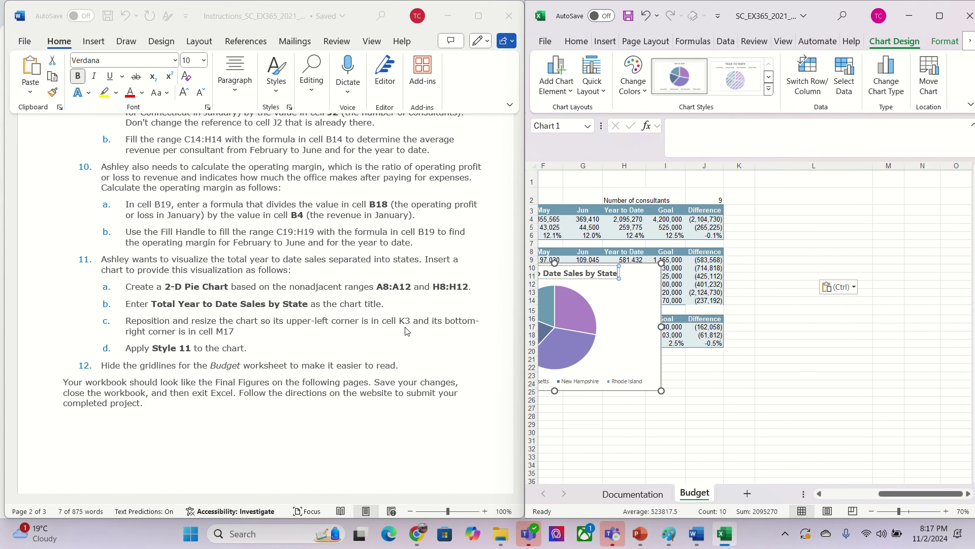
- Move the chart's top-left corner to K3 and resize its bottom-right corner to M17
{"action": "left_click_drag", "start_coordinate": [640, 273], "coordinate": [935, 217]}
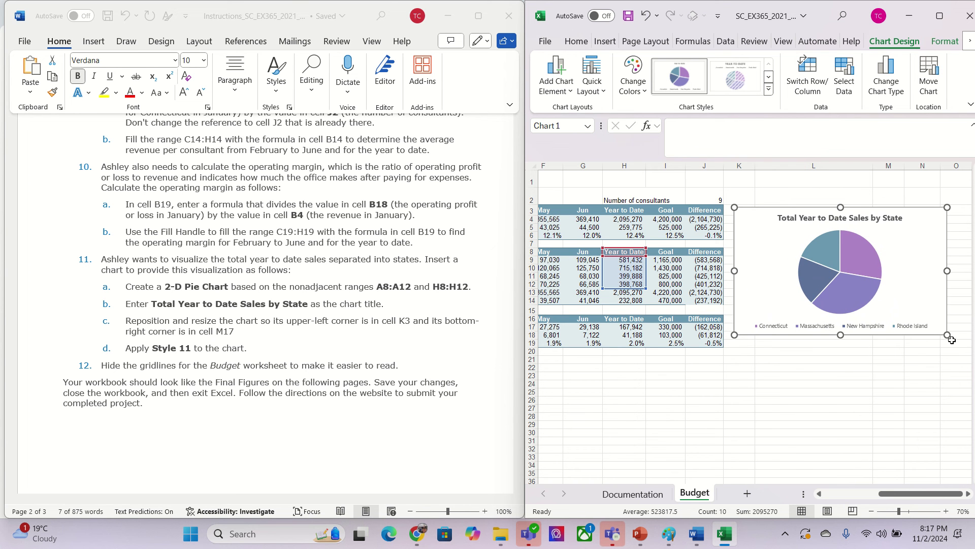
{"action": "left_click_drag", "start_coordinate": [948, 335], "coordinate": [913, 329]}
{"action": "left_click_drag", "start_coordinate": [910, 331], "coordinate": [890, 328]}
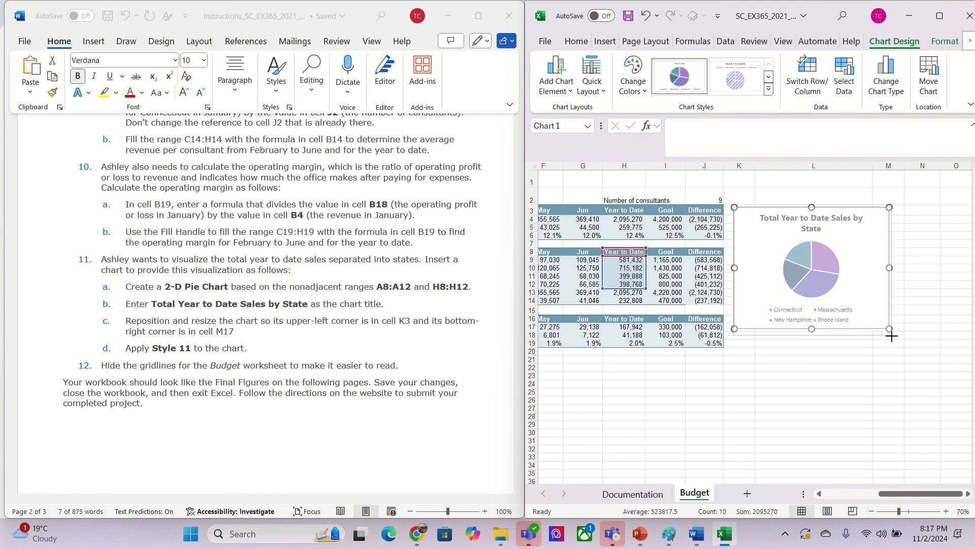
{"action": "left_click", "coordinate": [531, 327]}
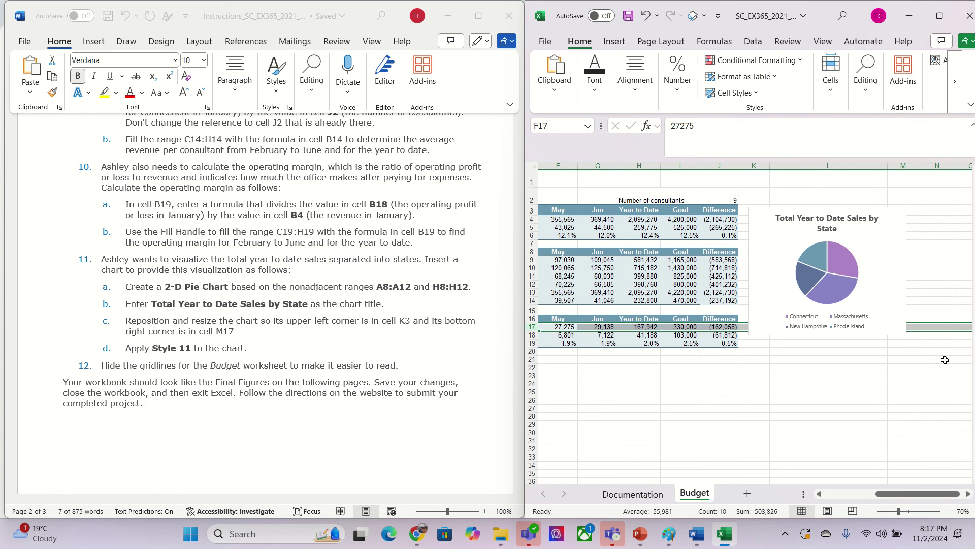
{"action": "left_click", "coordinate": [905, 333]}
{"action": "left_click_drag", "start_coordinate": [906, 334], "coordinate": [910, 329]}
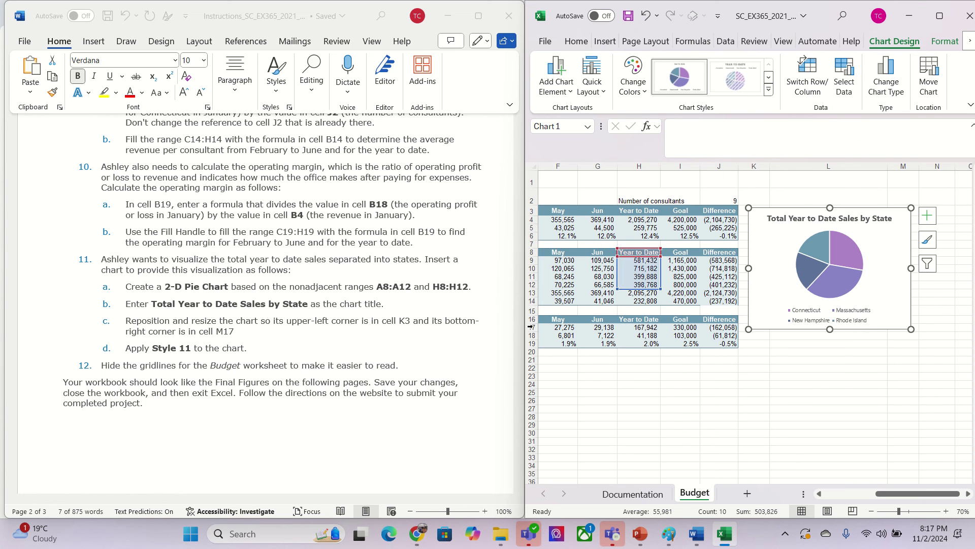
{"action": "left_click", "coordinate": [532, 326]}
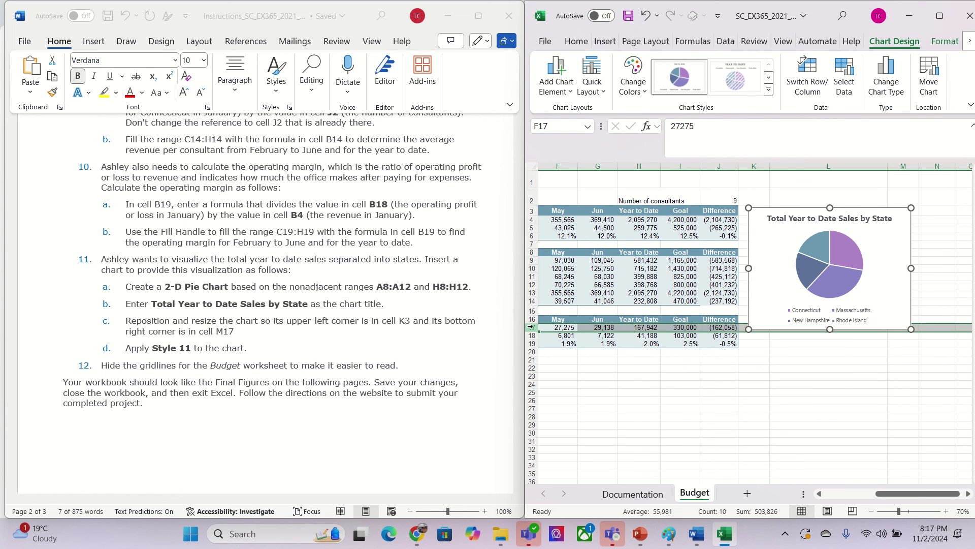
{"action": "left_click", "coordinate": [532, 211]}
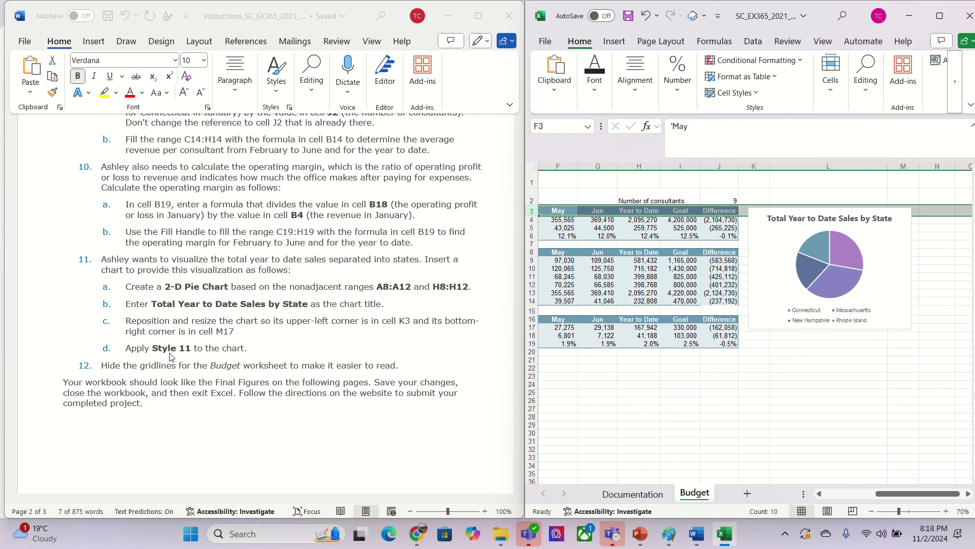
- Apply chart Style 11 to the pie chart and close the Format Chart Area pane
{"action": "double_click", "coordinate": [791, 245]}
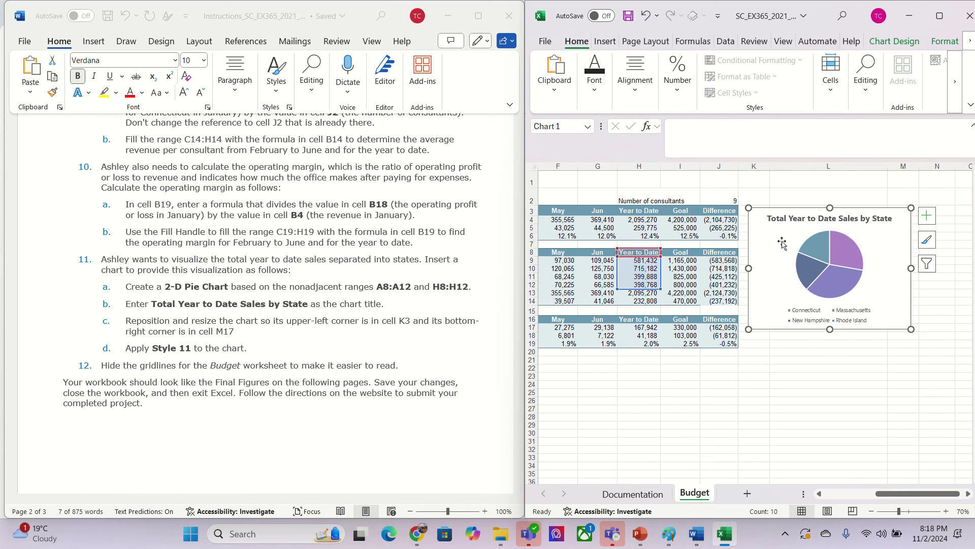
{"action": "left_click", "coordinate": [768, 89]}
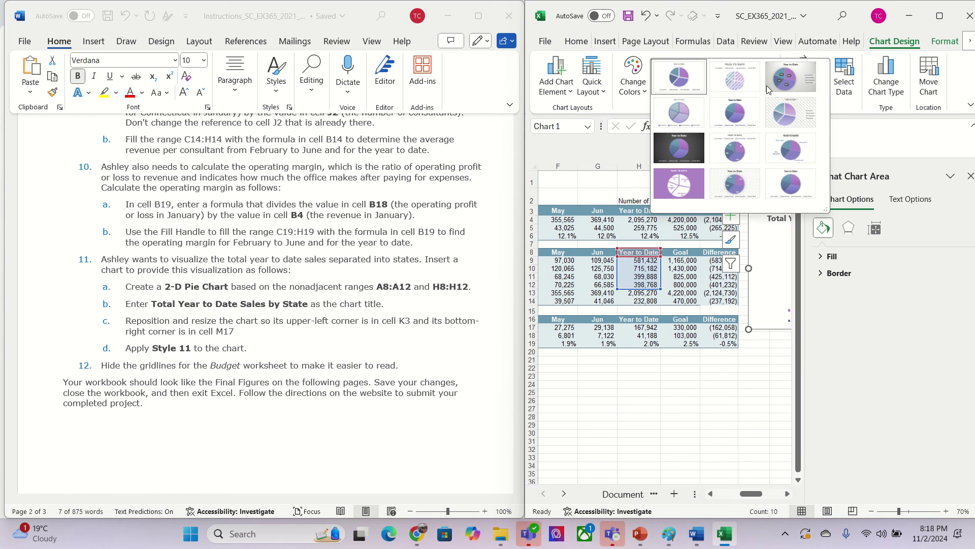
{"action": "left_click", "coordinate": [744, 184]}
{"action": "left_click", "coordinate": [970, 175]}
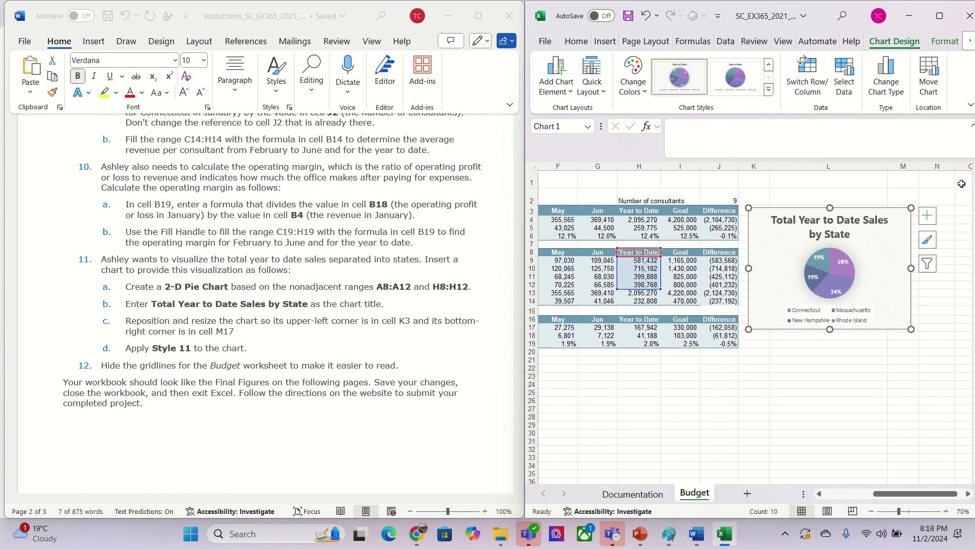
{"action": "left_click", "coordinate": [783, 43]}
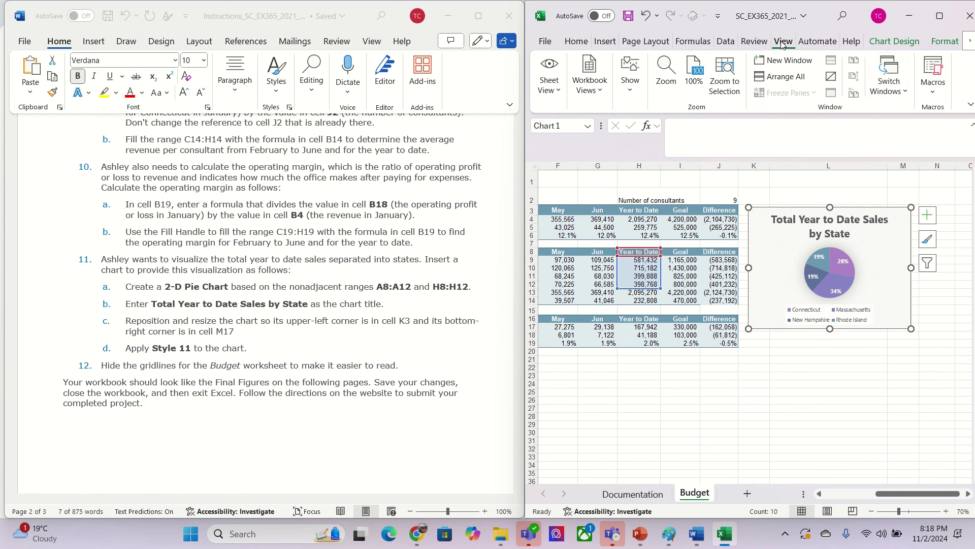
- Deselect the chart, maximize the Excel window, and turn off the Budget sheet's gridlines
{"action": "left_click", "coordinate": [869, 201]}
{"action": "left_click", "coordinate": [939, 16]}
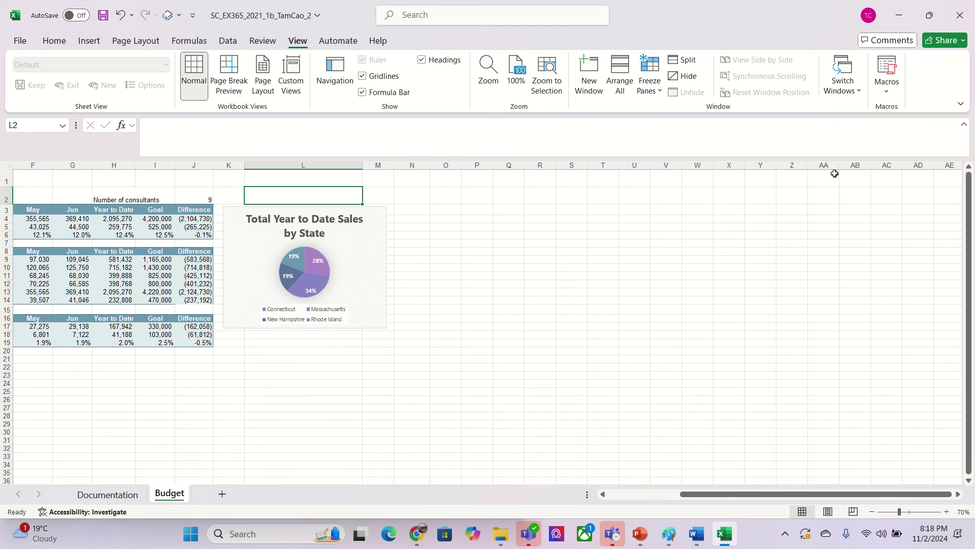
{"action": "left_click", "coordinate": [362, 76]}
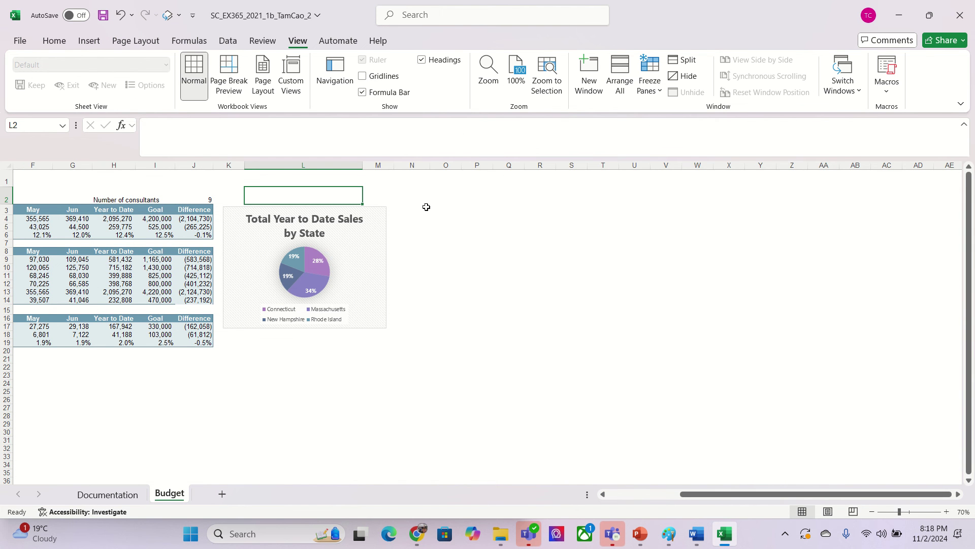
{"action": "left_click_drag", "start_coordinate": [816, 494], "coordinate": [736, 499]}
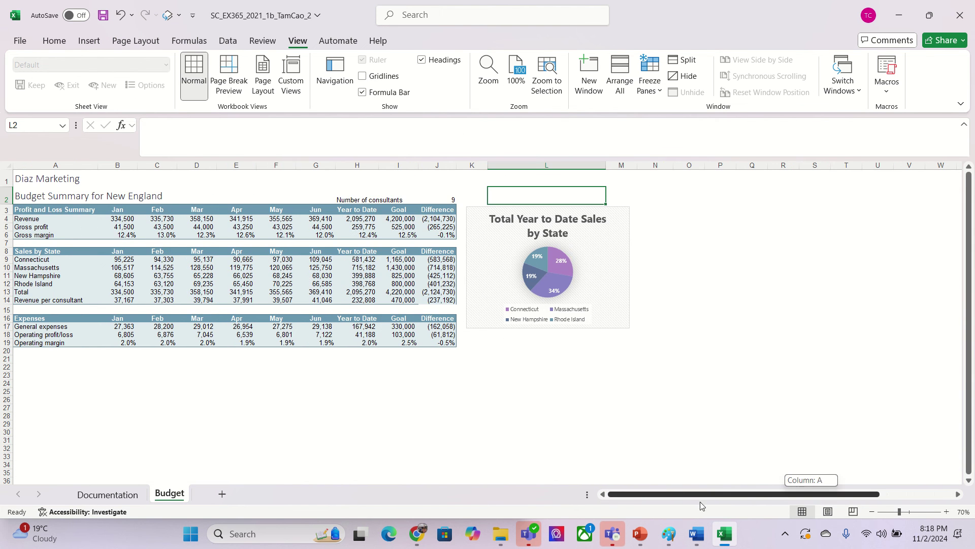